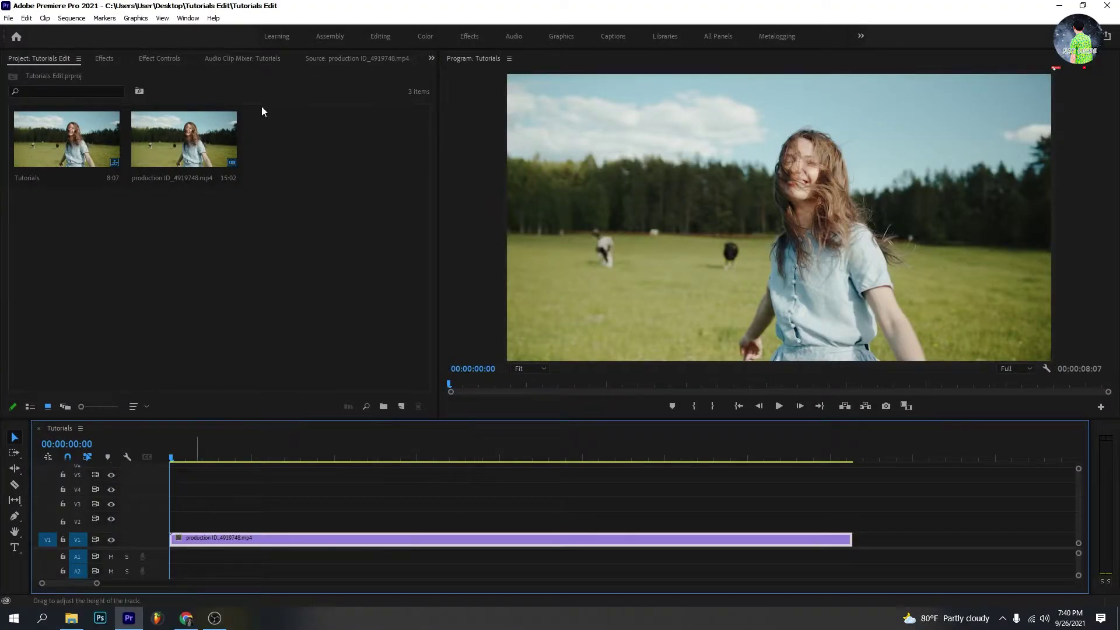
# Create an adjustment layer with the default settings and place it on V2, extended to span the whole production clip.
pyautogui.click(304, 234)
pyautogui.click(402, 405)
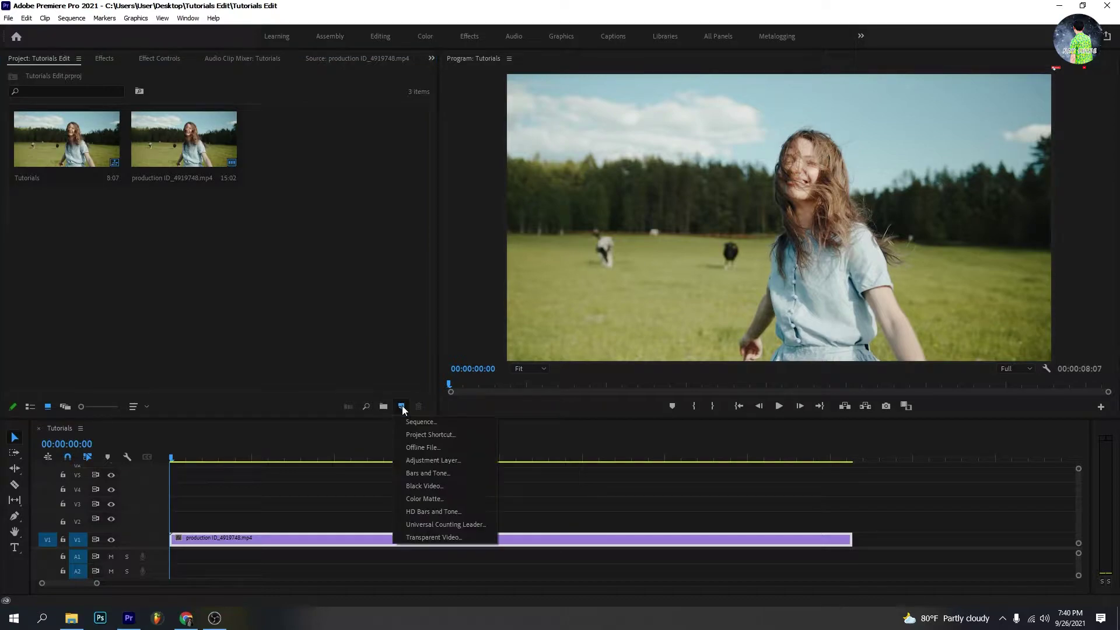
pyautogui.click(430, 460)
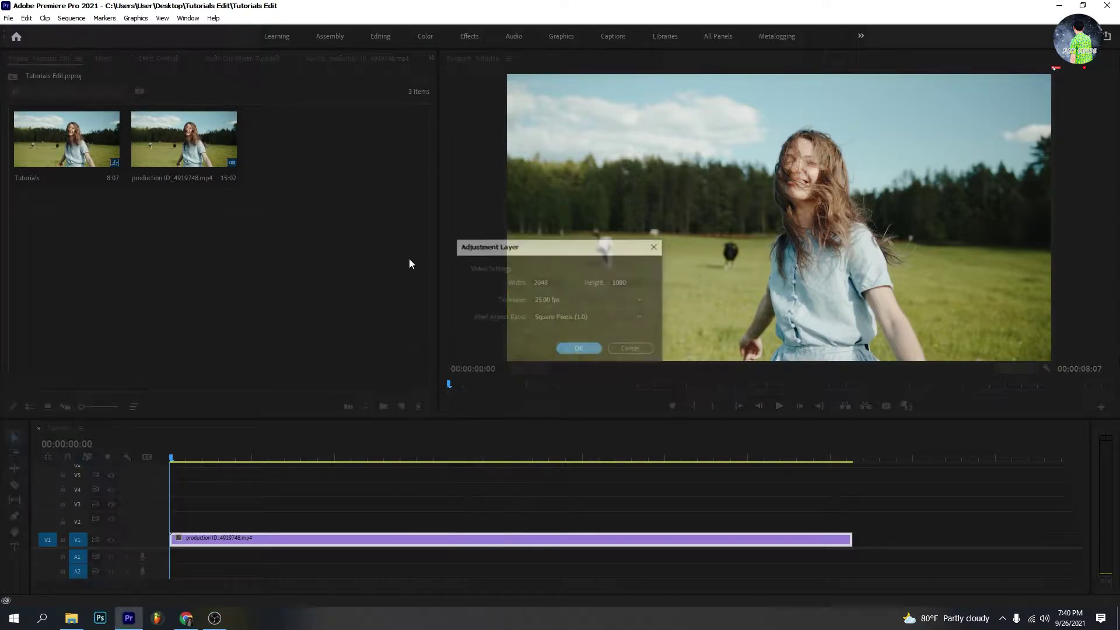
pyautogui.click(571, 349)
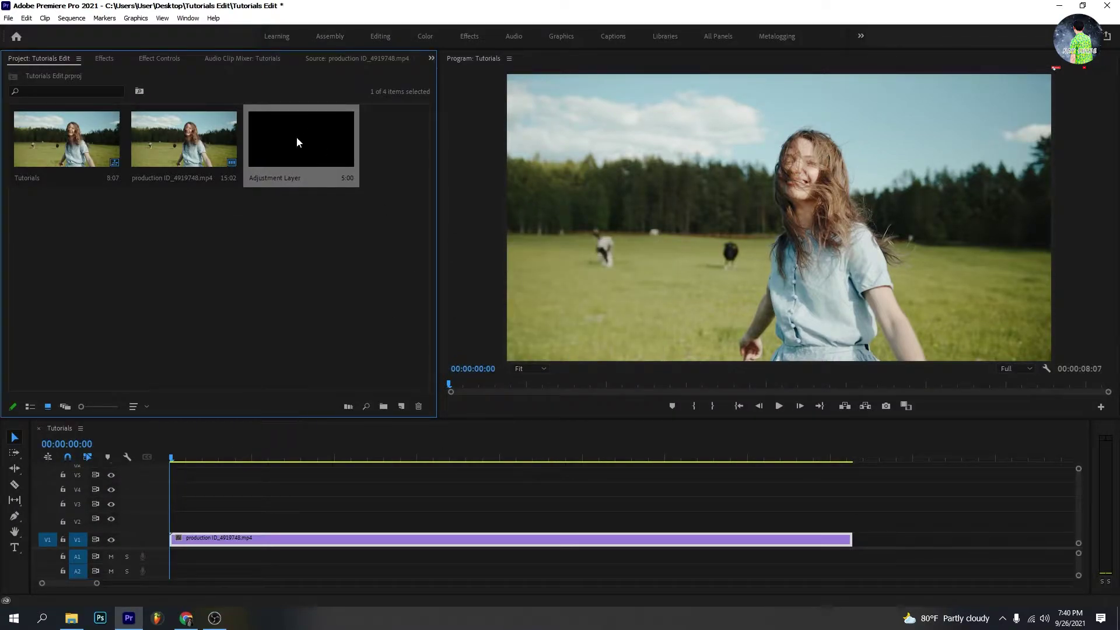
pyautogui.moveTo(296, 140); pyautogui.dragTo(221, 521)
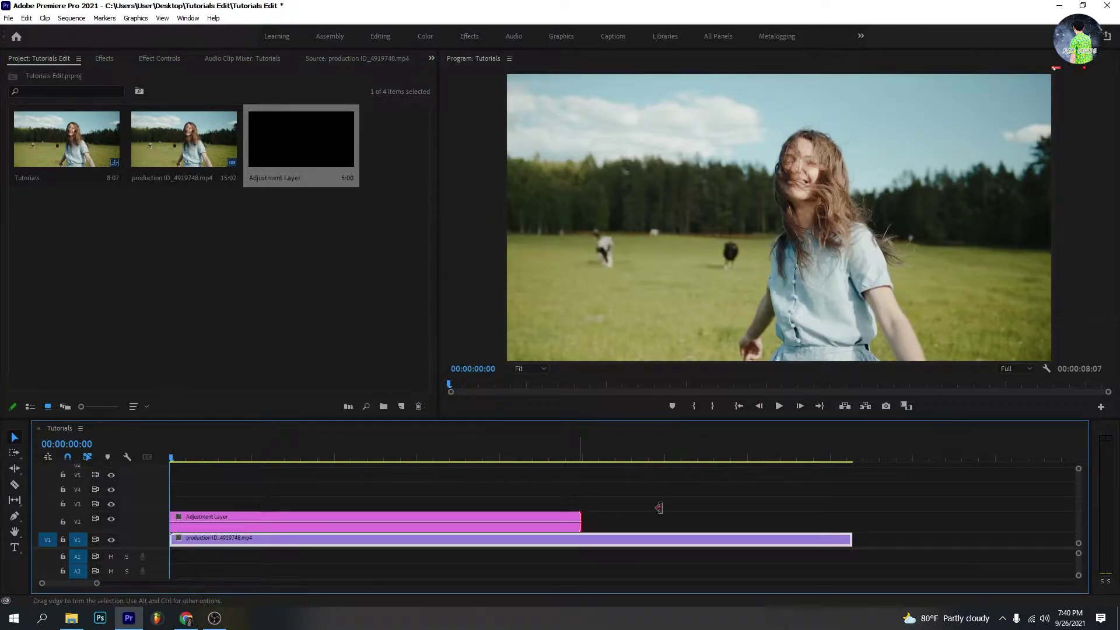
pyautogui.moveTo(659, 507); pyautogui.dragTo(851, 519)
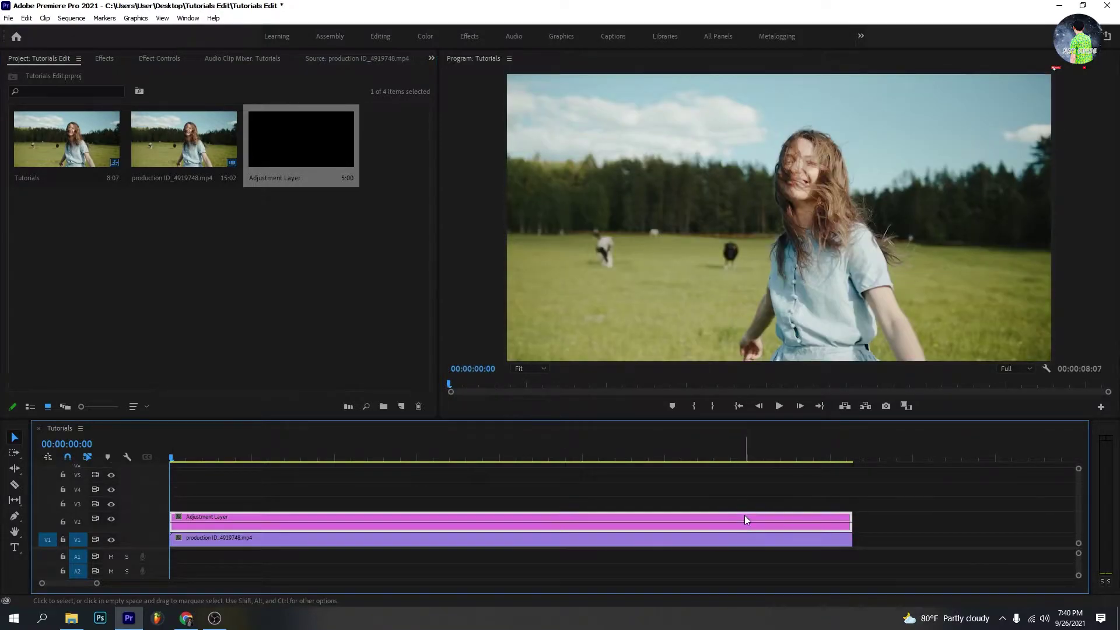
# Find the VR Digital Glitch video effect and apply it to the adjustment layer.
pyautogui.click(104, 58)
pyautogui.click(95, 72)
pyautogui.write('V')
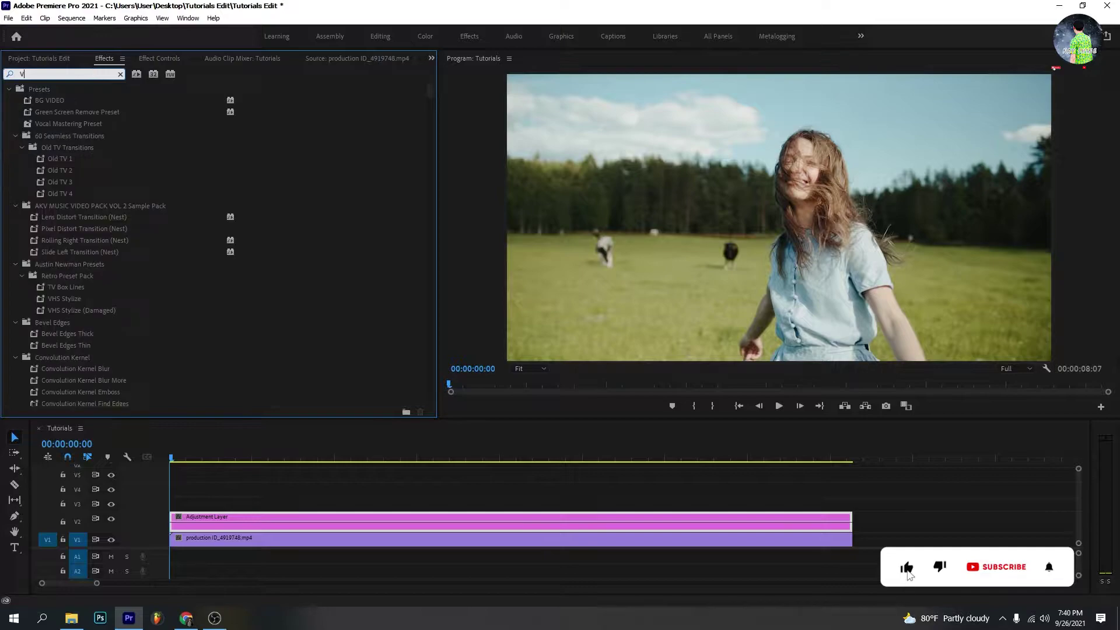
pyautogui.write('R dig')
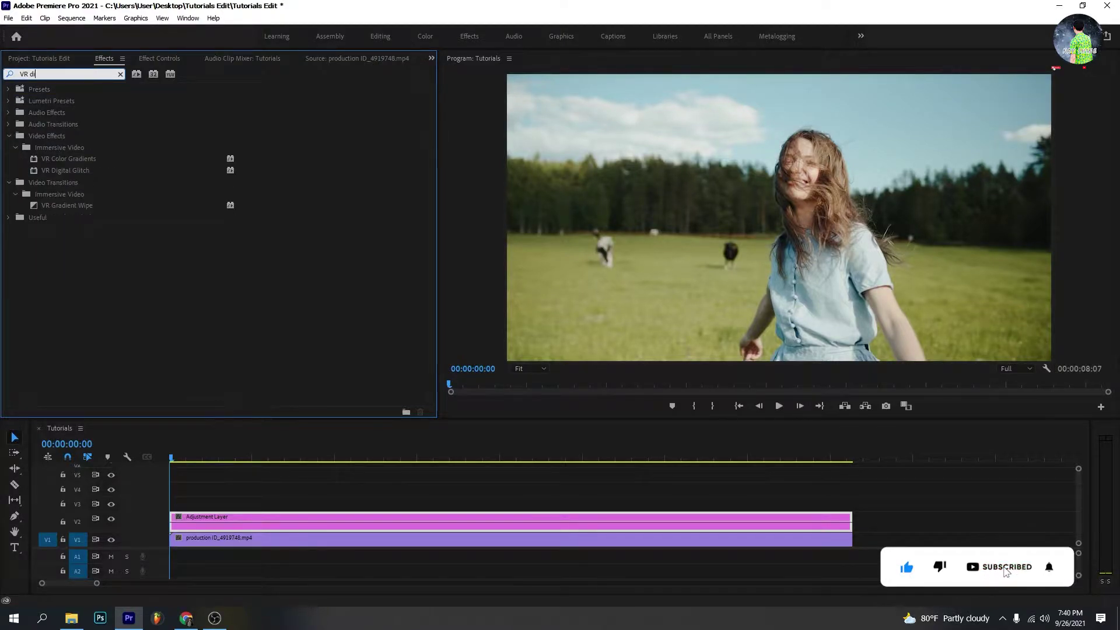
pyautogui.click(95, 159)
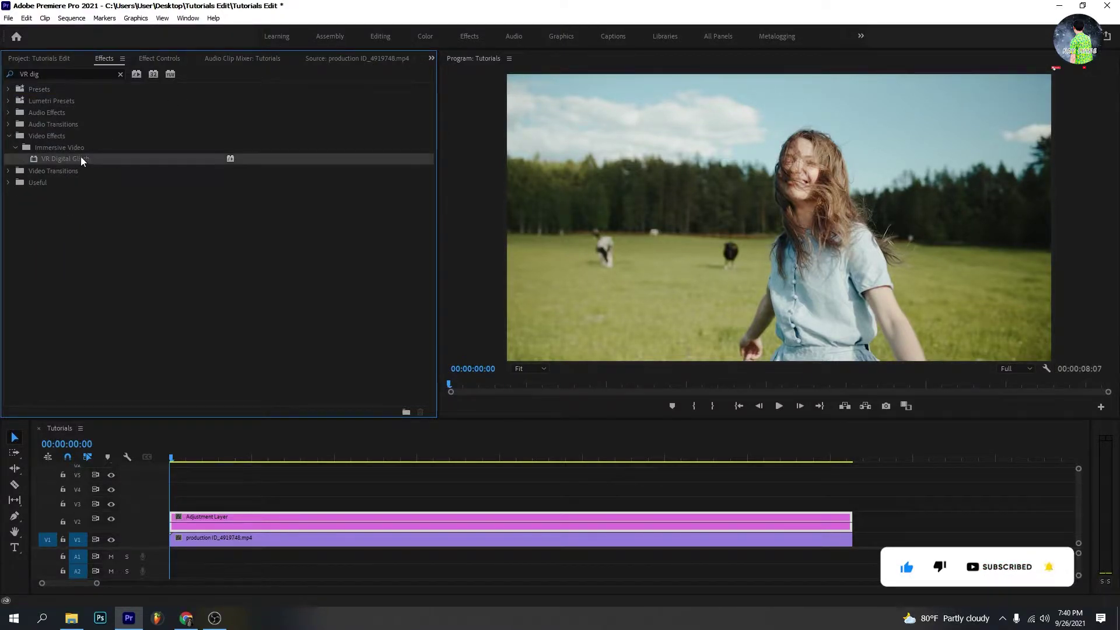
pyautogui.moveTo(80, 156); pyautogui.dragTo(260, 517)
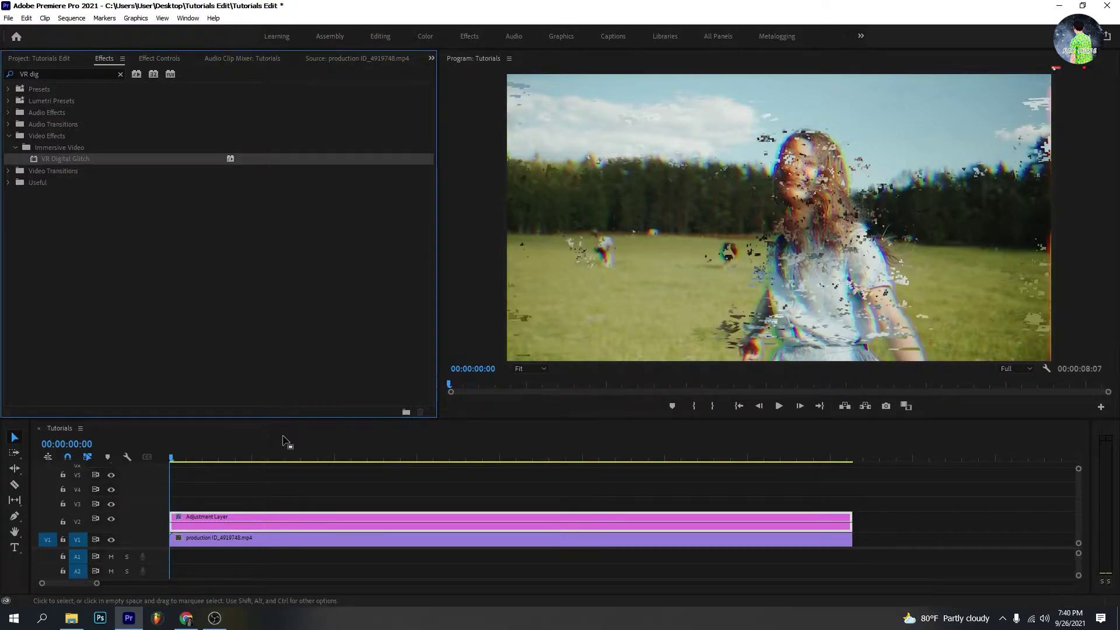
# In the VR Digital Glitch distortion settings, set Geometry Distortion X to 0, Distortion Complexity to 1 and Distortion Rate to 0.
pyautogui.click(165, 60)
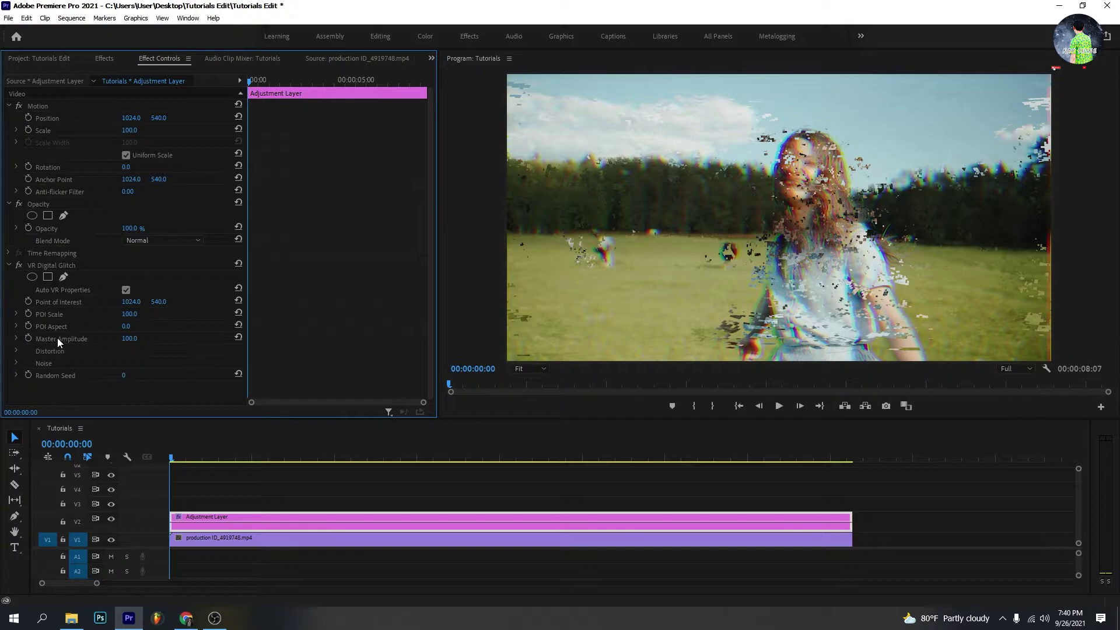
pyautogui.click(16, 351)
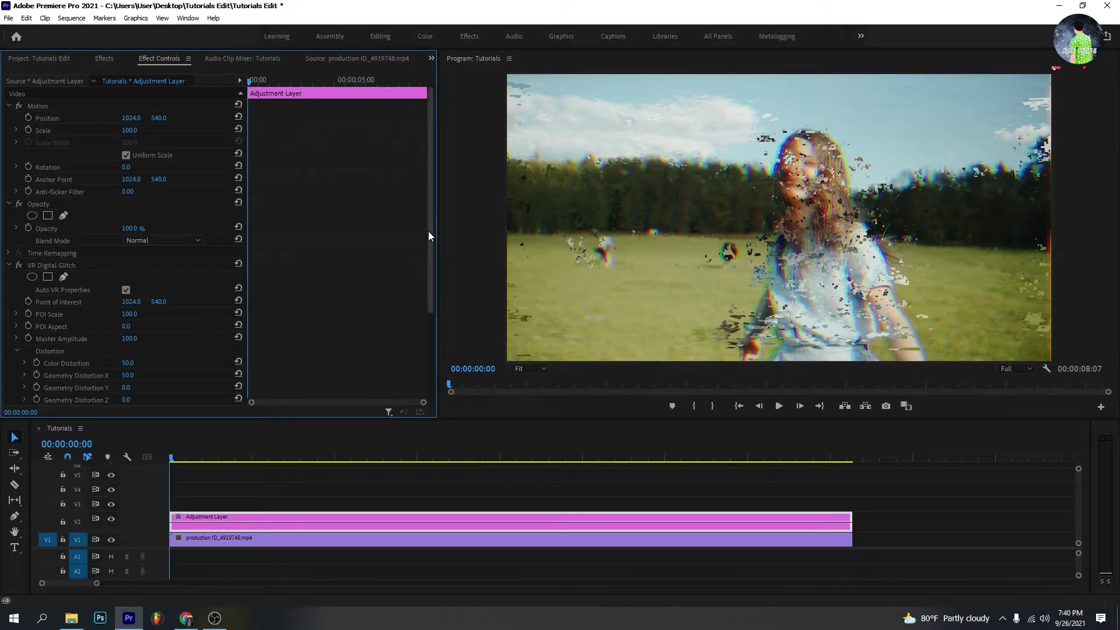
pyautogui.moveTo(430, 232); pyautogui.dragTo(422, 332)
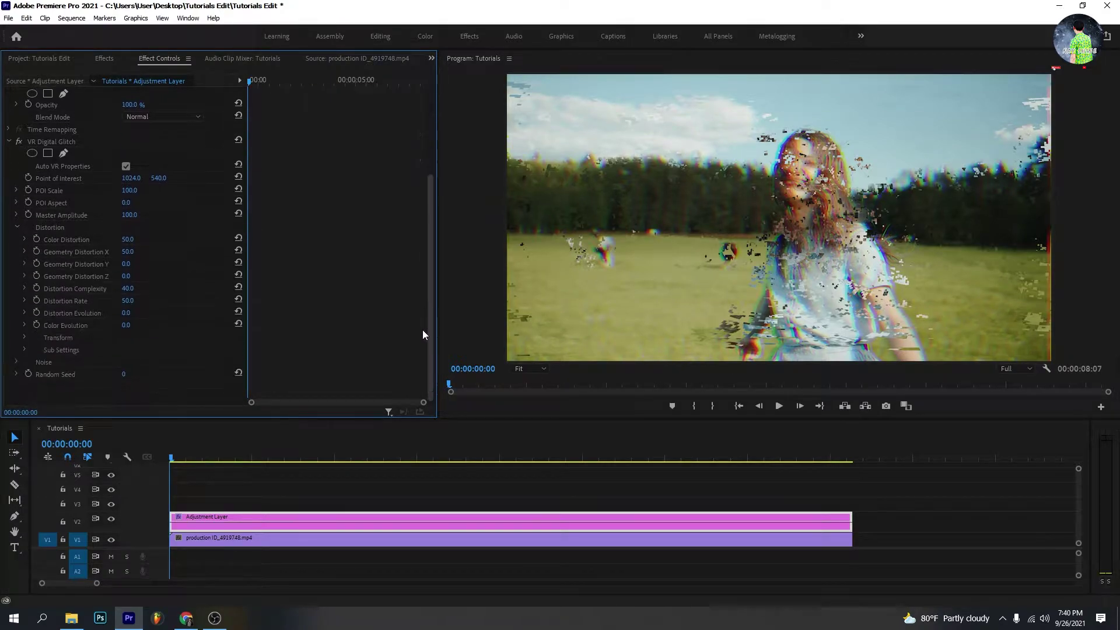
pyautogui.click(128, 252)
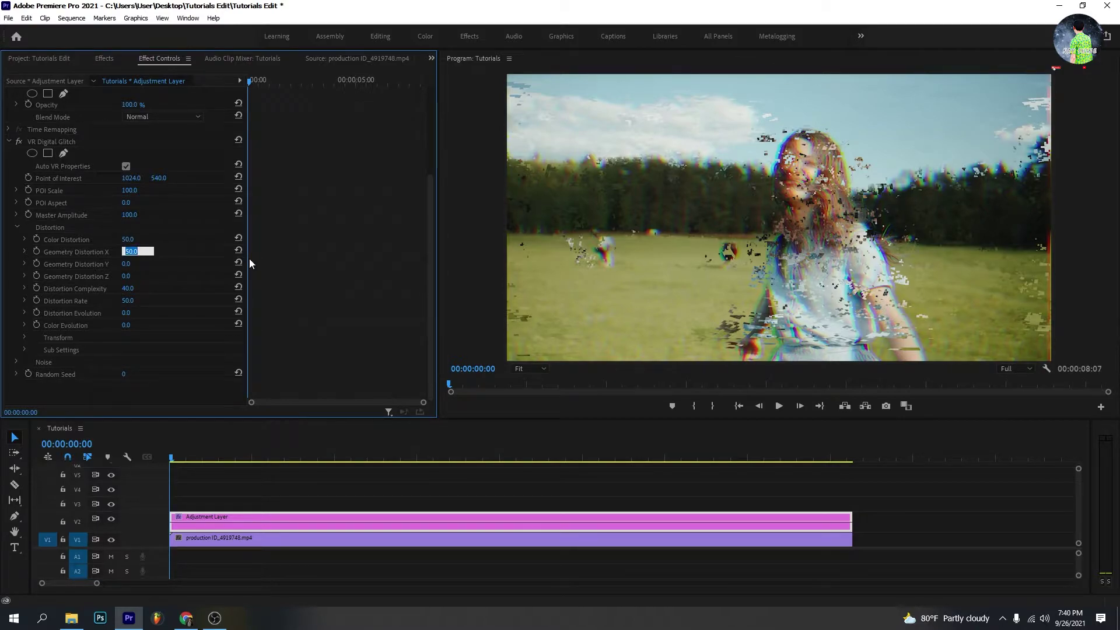
pyautogui.write('0')
pyautogui.press('Return')
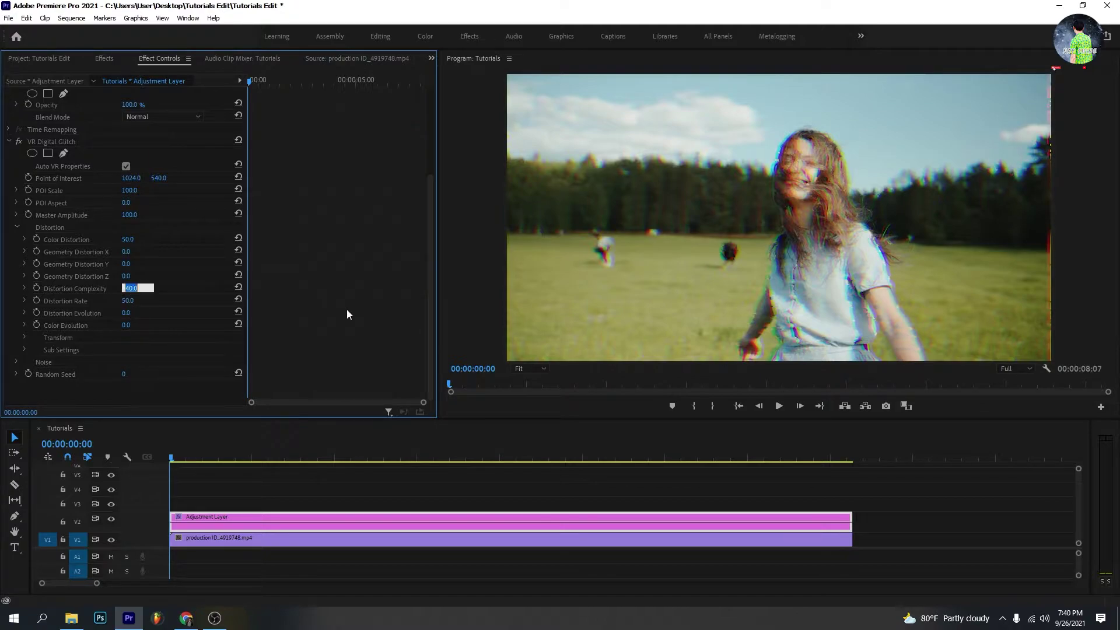
pyautogui.press('Return')
pyautogui.press('Tab')
pyautogui.write('0')
pyautogui.press('Return')
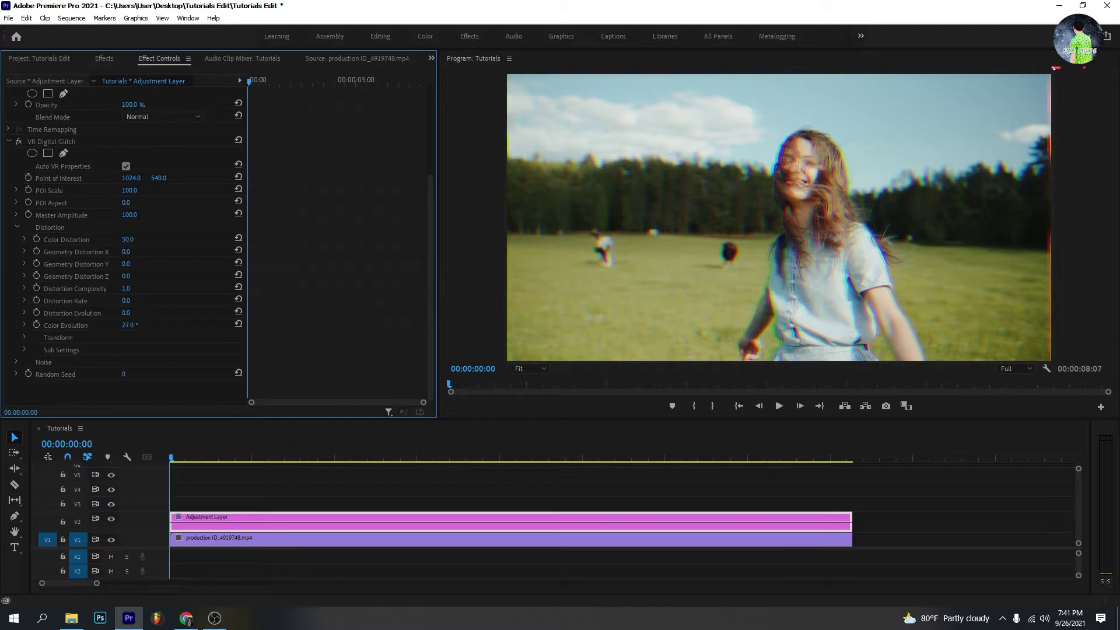
# Set the glitch effect's Color Distortion to 73 and Color Evolution to 132°.
pyautogui.moveTo(127, 325); pyautogui.dragTo(203, 325)
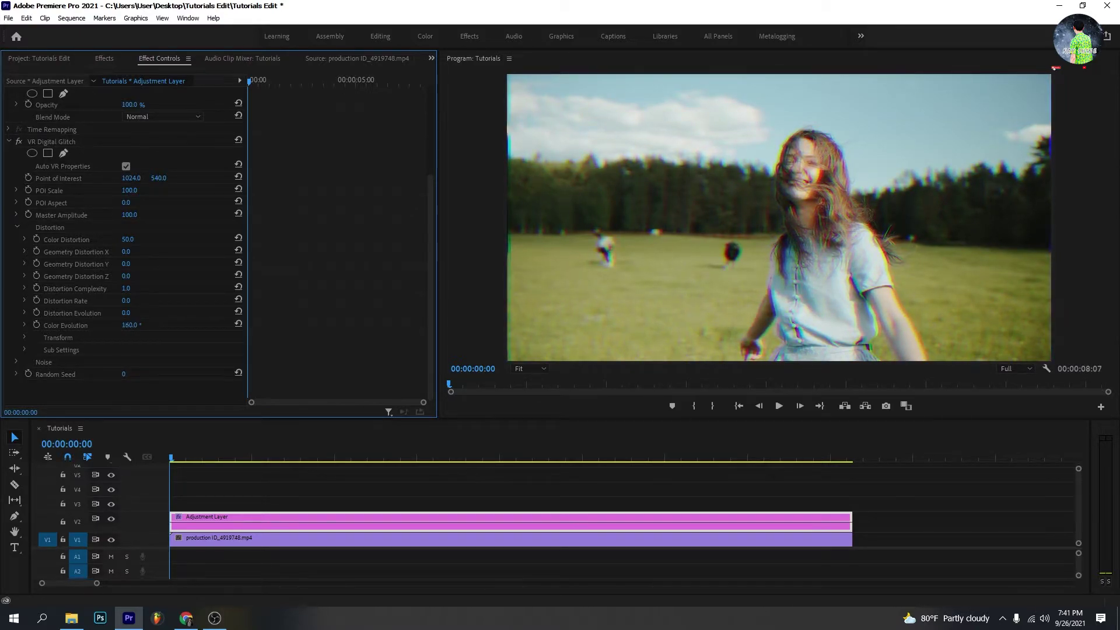
pyautogui.moveTo(127, 239); pyautogui.dragTo(151, 239)
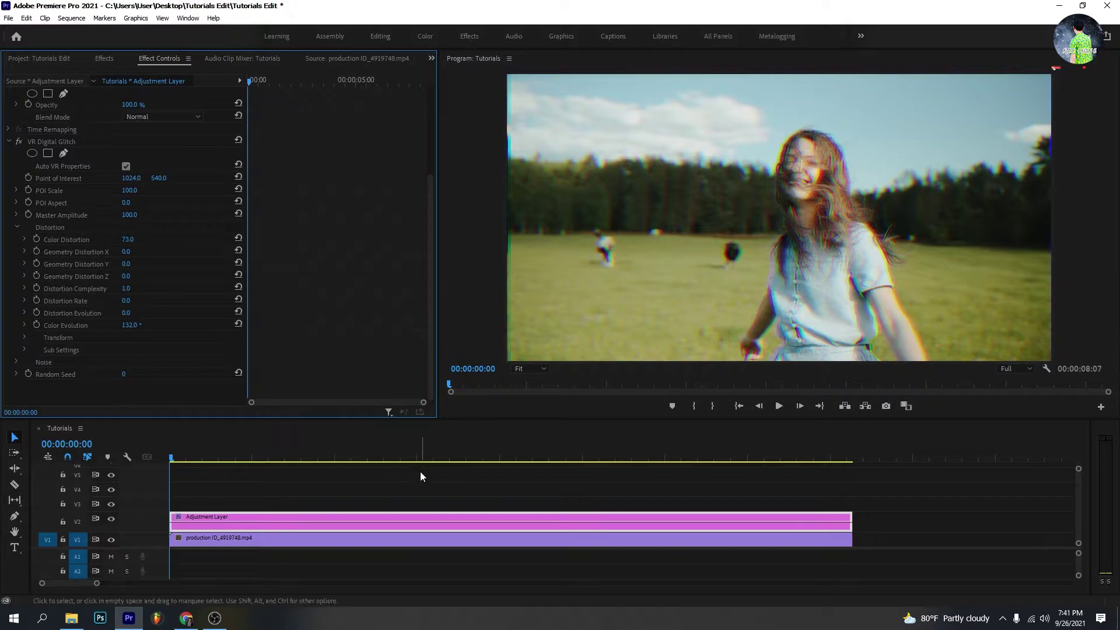
# At 00:00:03:21, add an ellipse mask to VR Digital Glitch and stretch it into a wide oval around the woman.
pyautogui.moveTo(315, 457); pyautogui.dragTo(486, 449)
pyautogui.scroll(1, 314, 179)
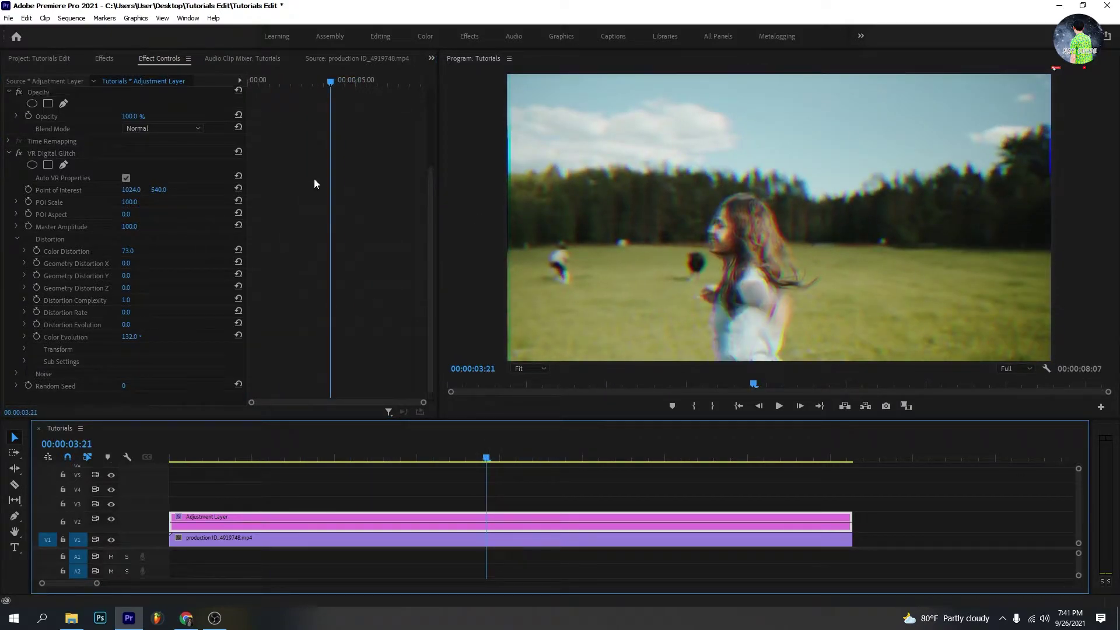
pyautogui.click(33, 165)
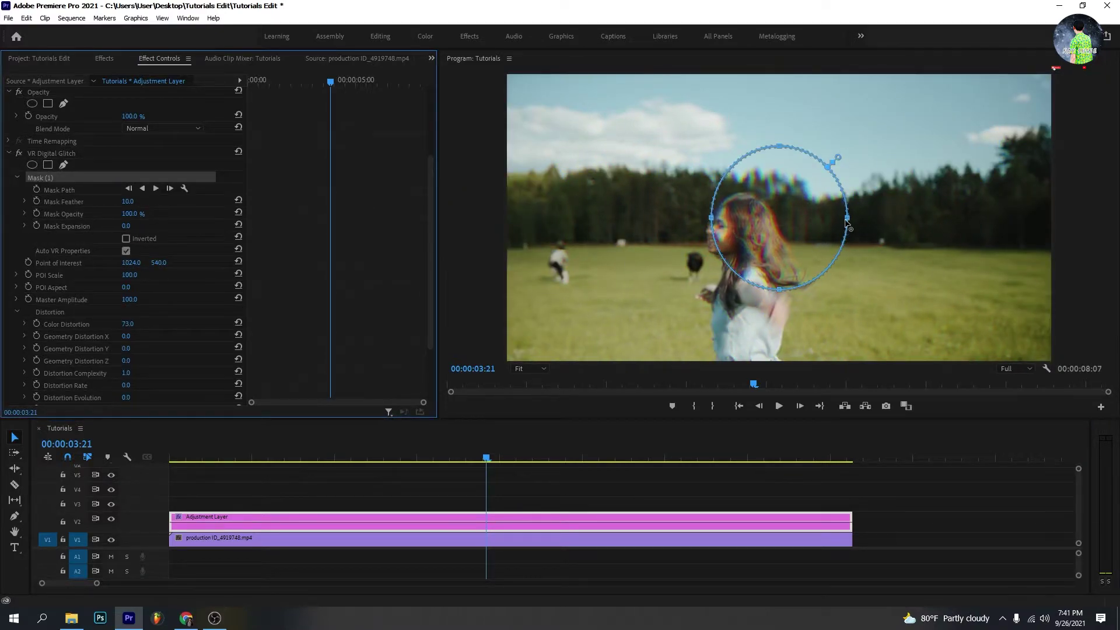
pyautogui.moveTo(847, 220); pyautogui.dragTo(966, 218)
pyautogui.moveTo(711, 223); pyautogui.dragTo(592, 218)
pyautogui.moveTo(780, 289); pyautogui.dragTo(780, 321)
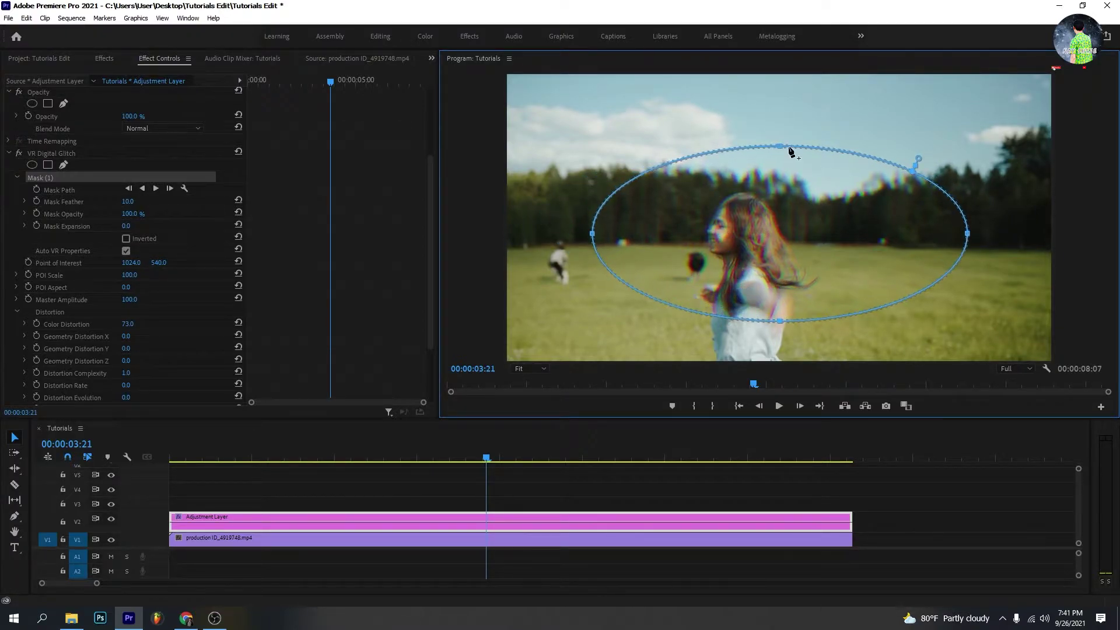
pyautogui.moveTo(780, 145); pyautogui.dragTo(780, 140)
pyautogui.moveTo(780, 192)
pyautogui.mouseDown()
pyautogui.moveTo(784, 219)
pyautogui.moveTo(788, 203)
pyautogui.mouseUp()
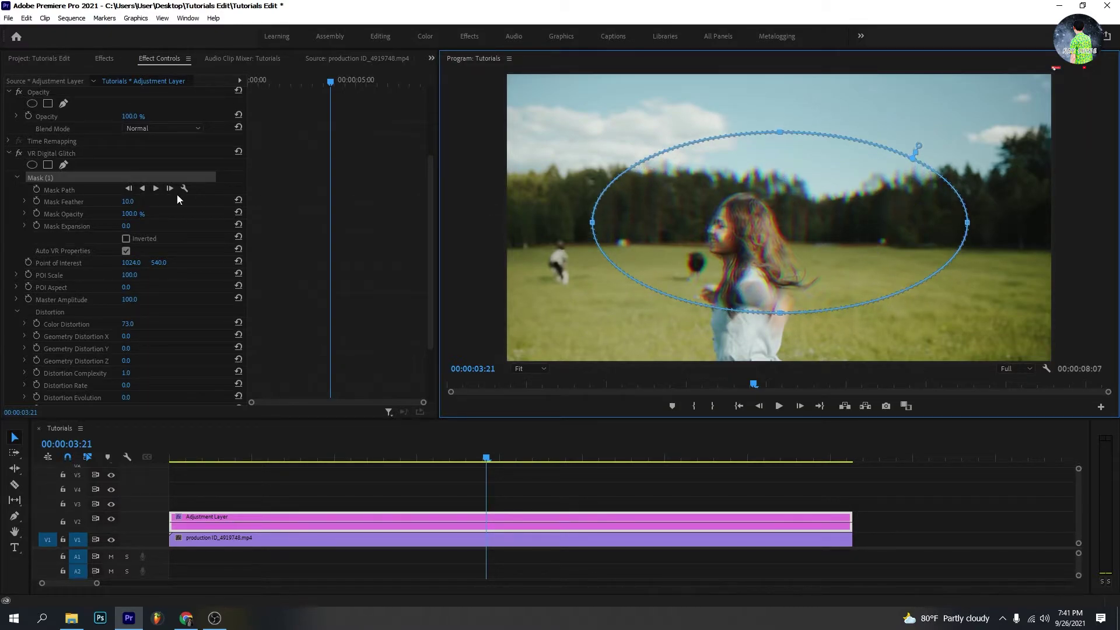
# Set the glitch mask's feather to 250 and invert the mask.
pyautogui.click(130, 202)
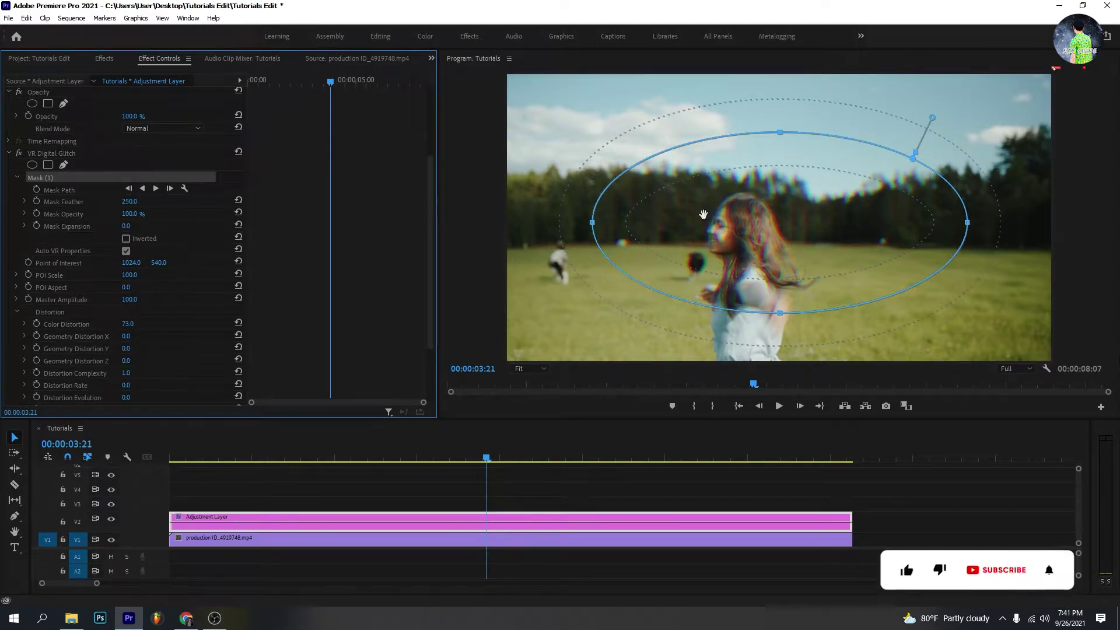
pyautogui.click(126, 240)
# Play the sequence from the start to check the color fringing around the frame edges.
pyautogui.press('Home')
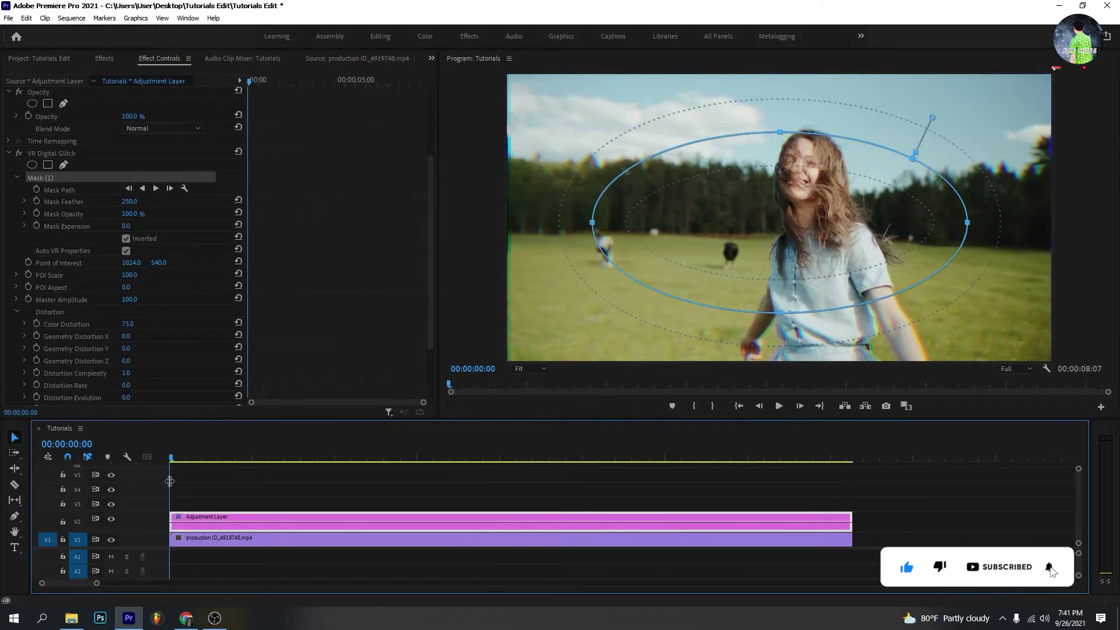
pyautogui.click(328, 485)
pyautogui.press('space')
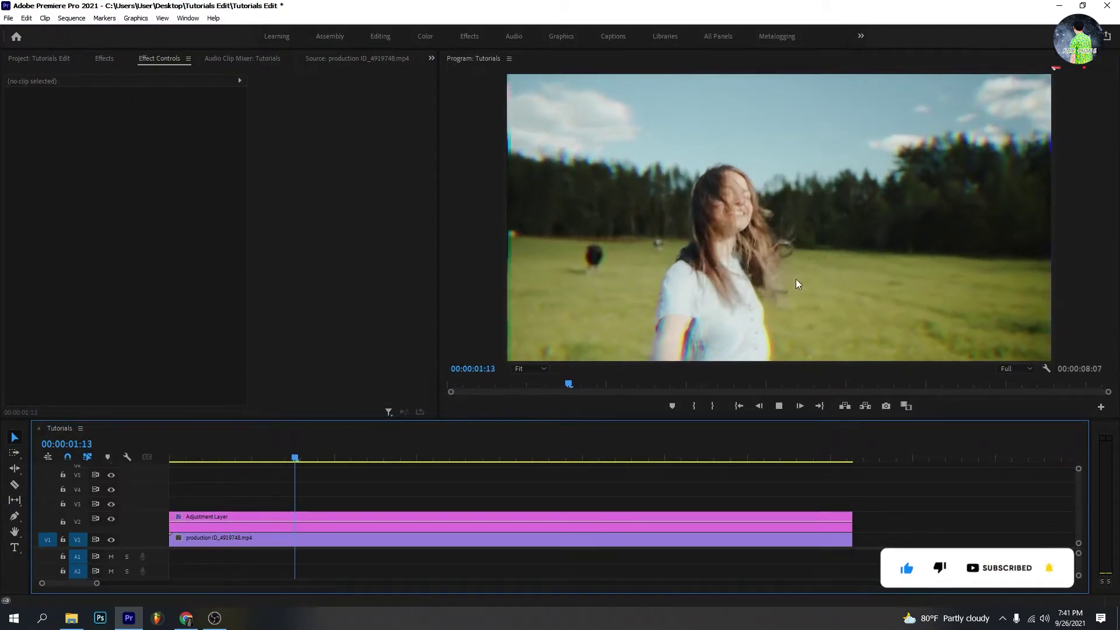
# Select the adjustment layer's glitch mask again and flatten the oval by lowering its upper edge and slightly raising its lower edge.
pyautogui.click(464, 537)
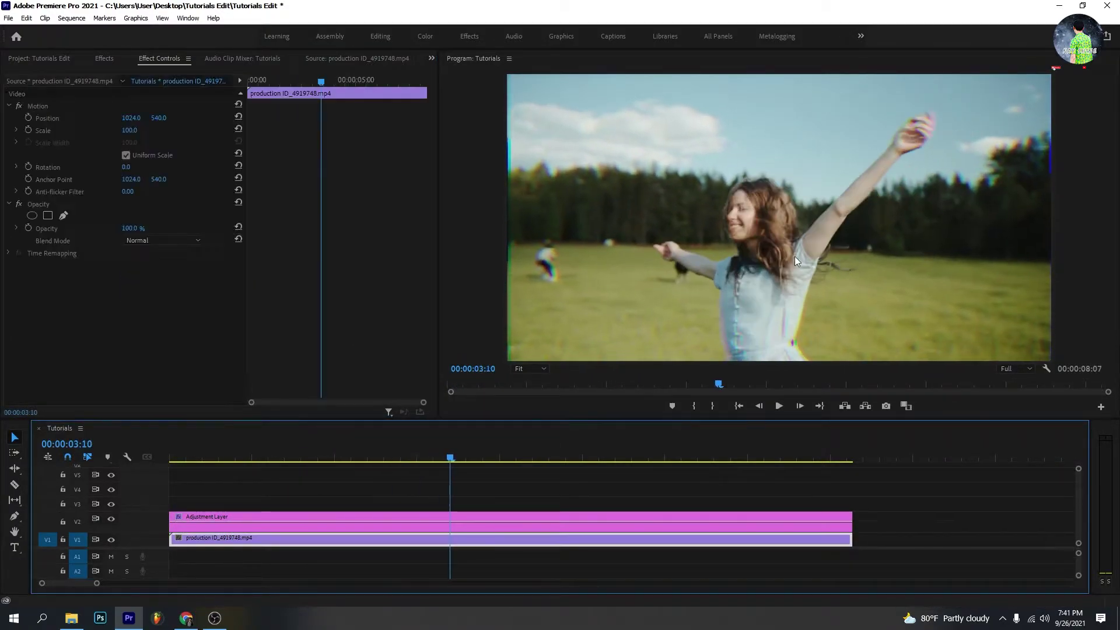
pyautogui.click(457, 518)
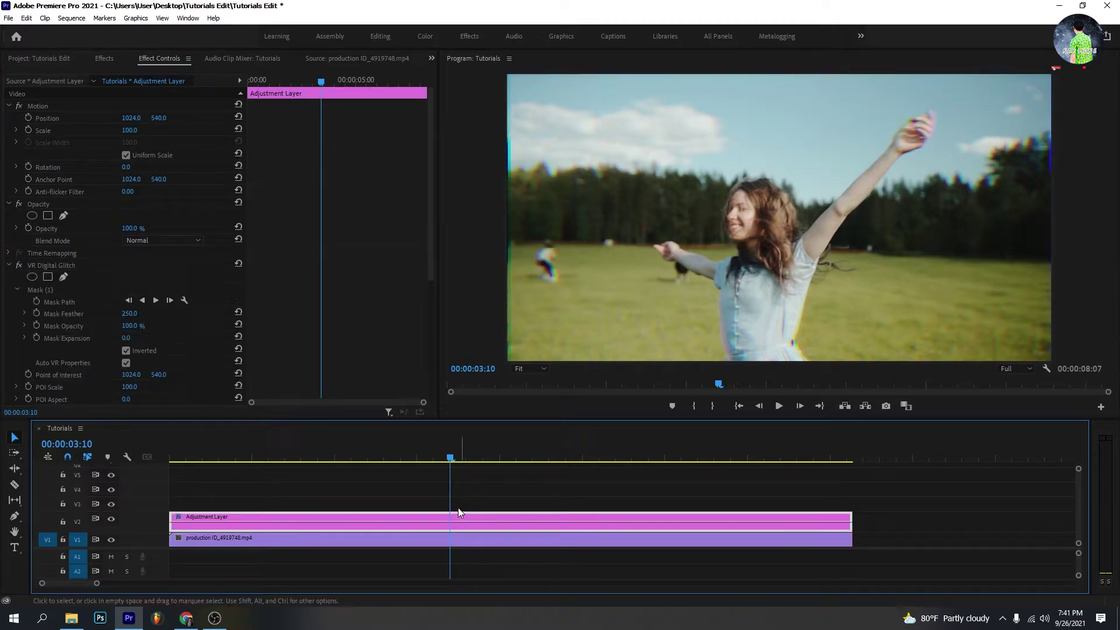
pyautogui.click(53, 290)
pyautogui.moveTo(782, 136); pyautogui.dragTo(787, 154)
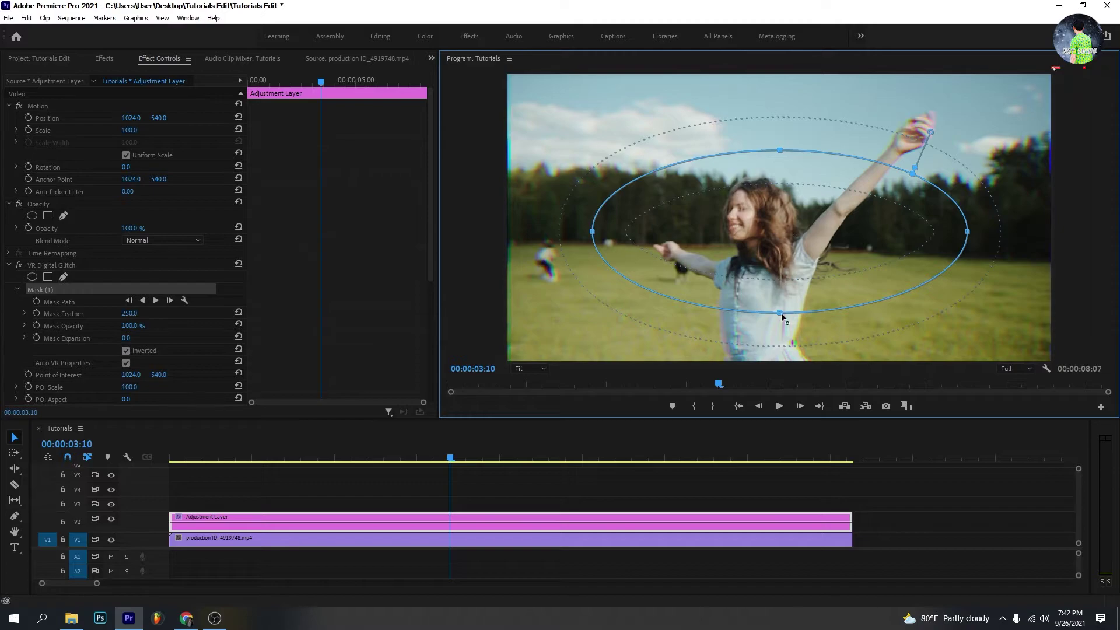
pyautogui.moveTo(782, 315); pyautogui.dragTo(782, 313)
# Play the sequence from 00:00:02:00 to check the reshaped mask.
pyautogui.moveTo(425, 456); pyautogui.dragTo(334, 458)
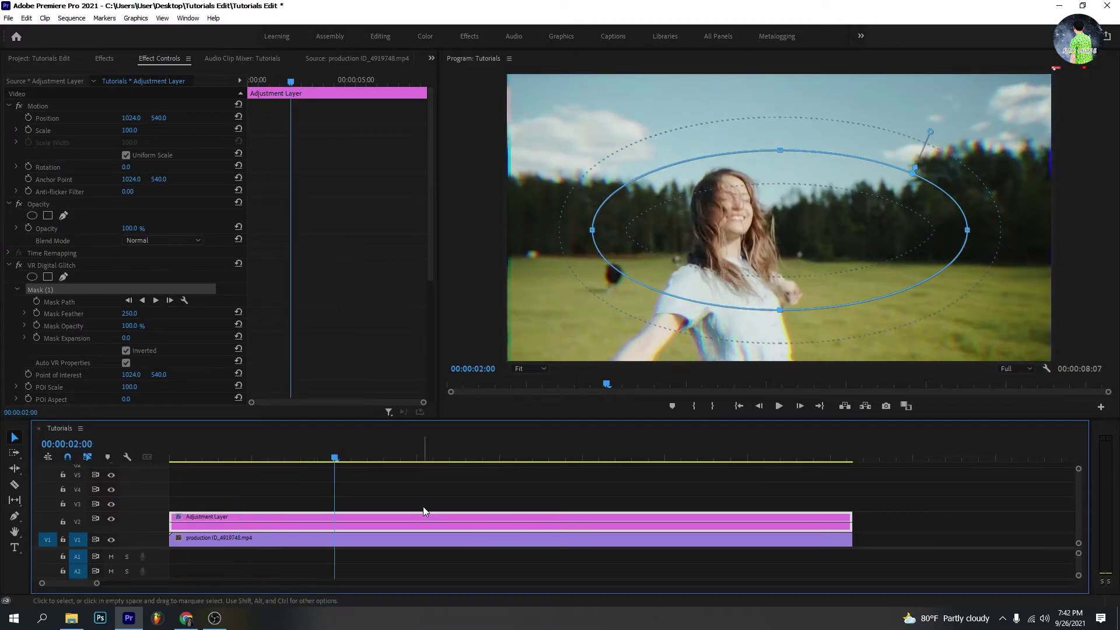
pyautogui.press('space')
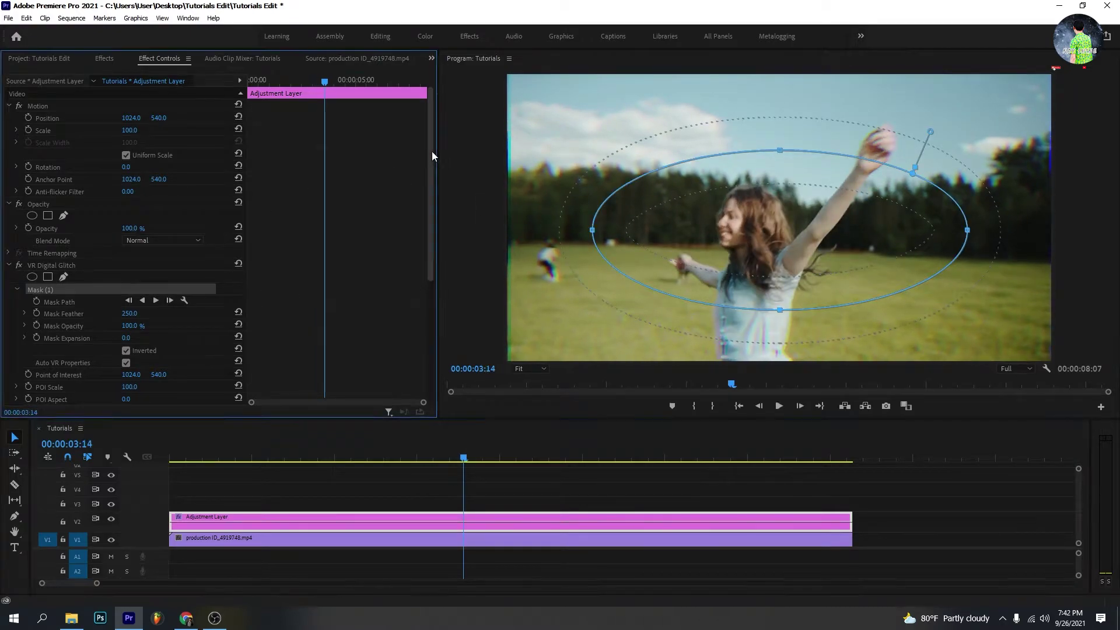
pyautogui.moveTo(431, 152); pyautogui.dragTo(429, 232)
# Find the Lens Distortion video effect and apply it to the adjustment layer.
pyautogui.click(101, 59)
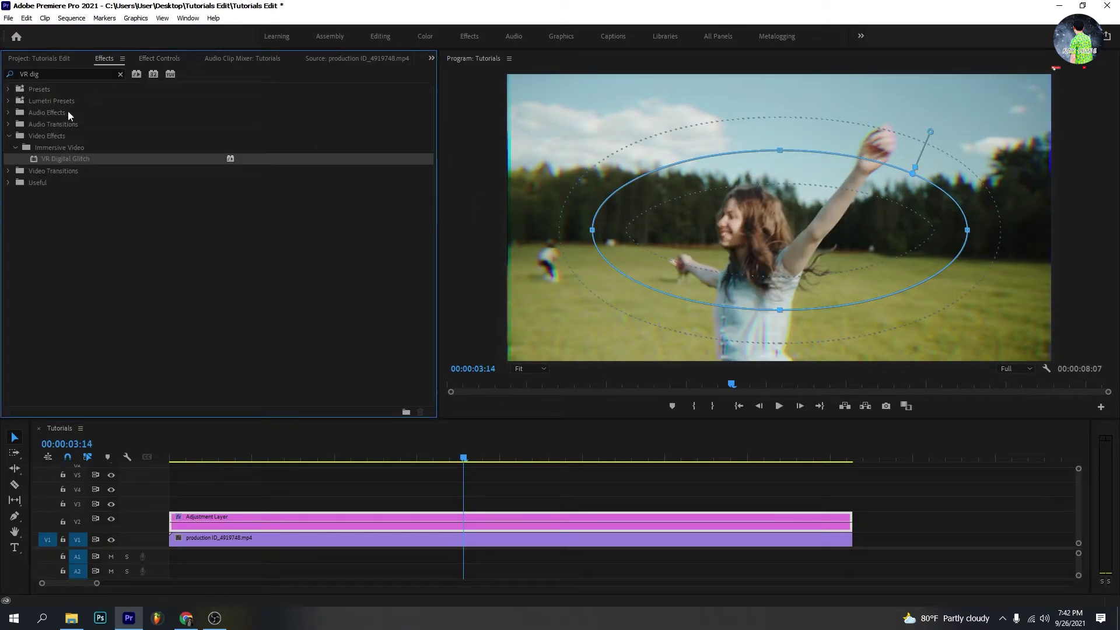
pyautogui.click(83, 73)
pyautogui.write('len d')
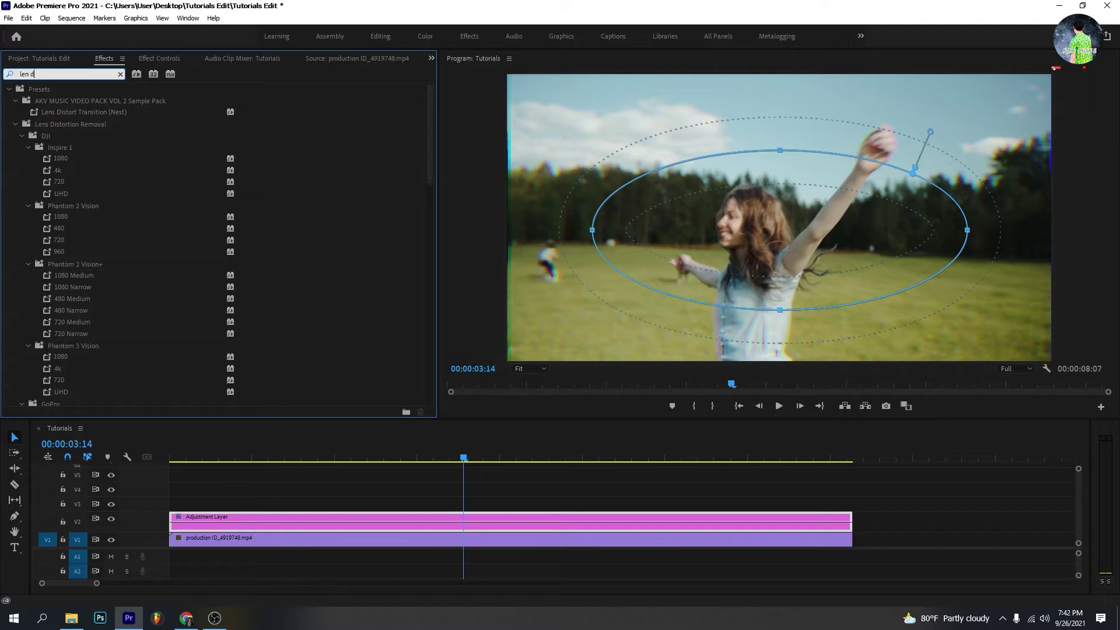
pyautogui.write('istor')
pyautogui.moveTo(429, 136); pyautogui.dragTo(425, 351)
pyautogui.click(65, 379)
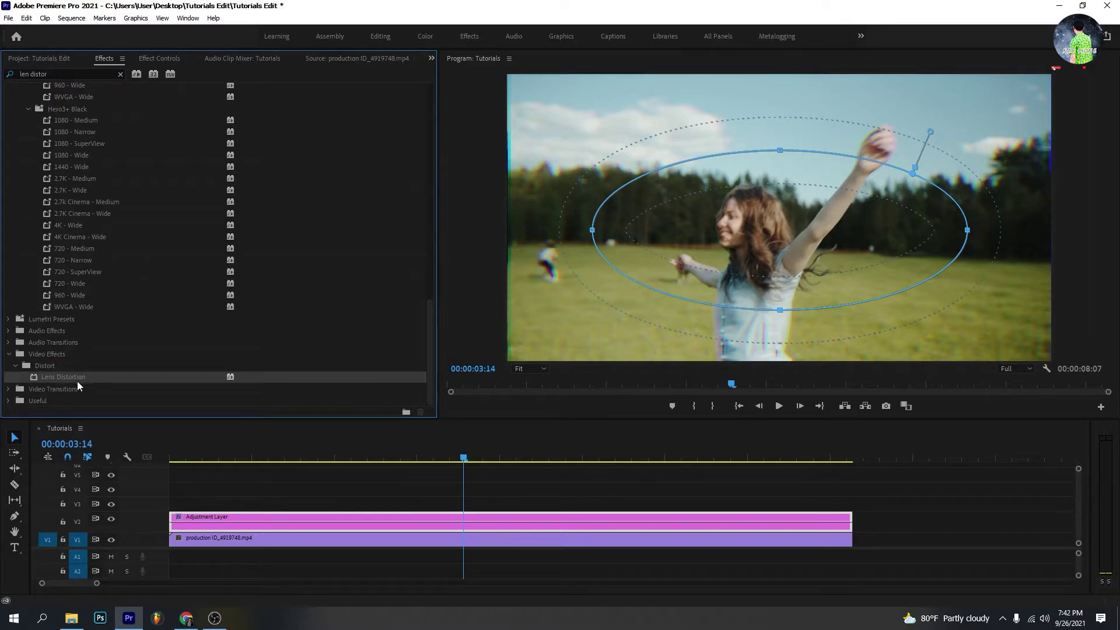
pyautogui.moveTo(82, 377); pyautogui.dragTo(377, 517)
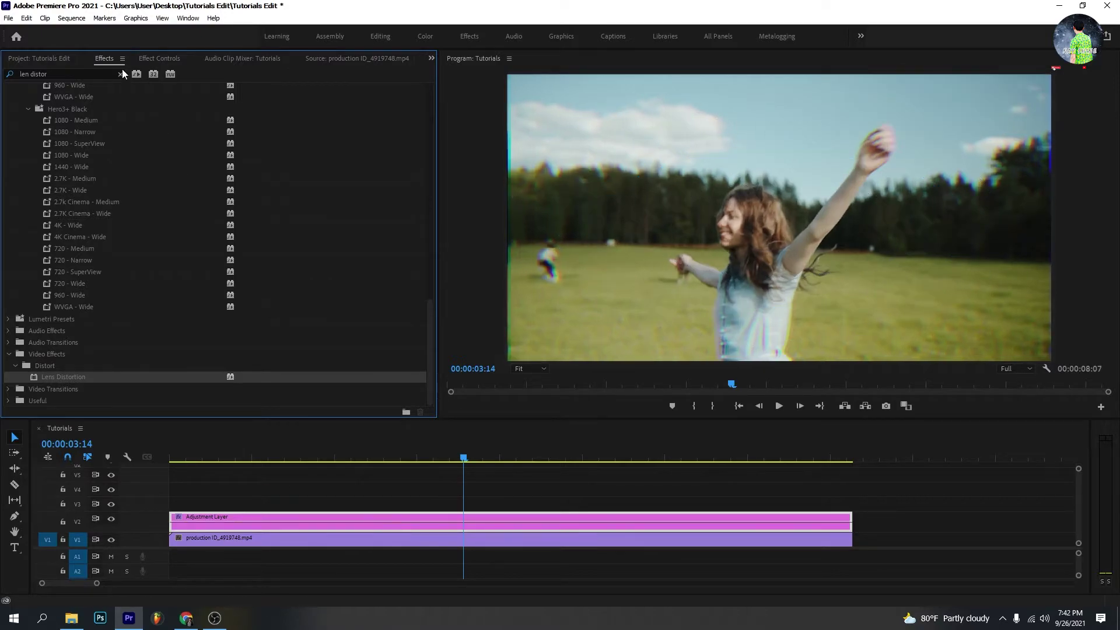
# Set the Lens Distortion curvature to -15.
pyautogui.click(154, 57)
pyautogui.moveTo(429, 168); pyautogui.dragTo(432, 254)
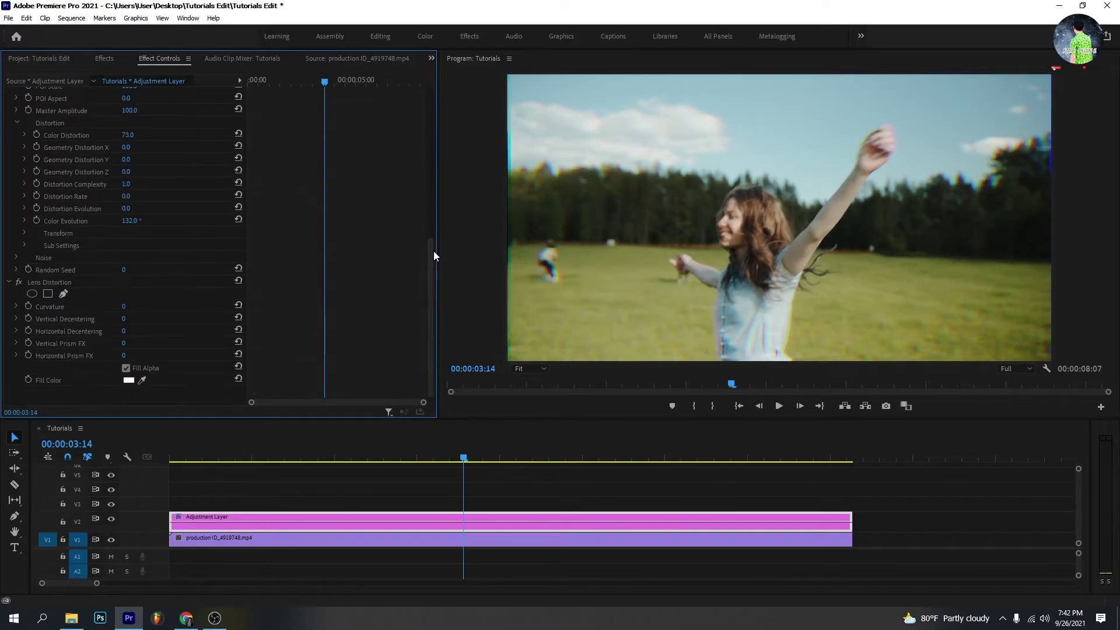
pyautogui.click(124, 306)
pyautogui.press('Return')
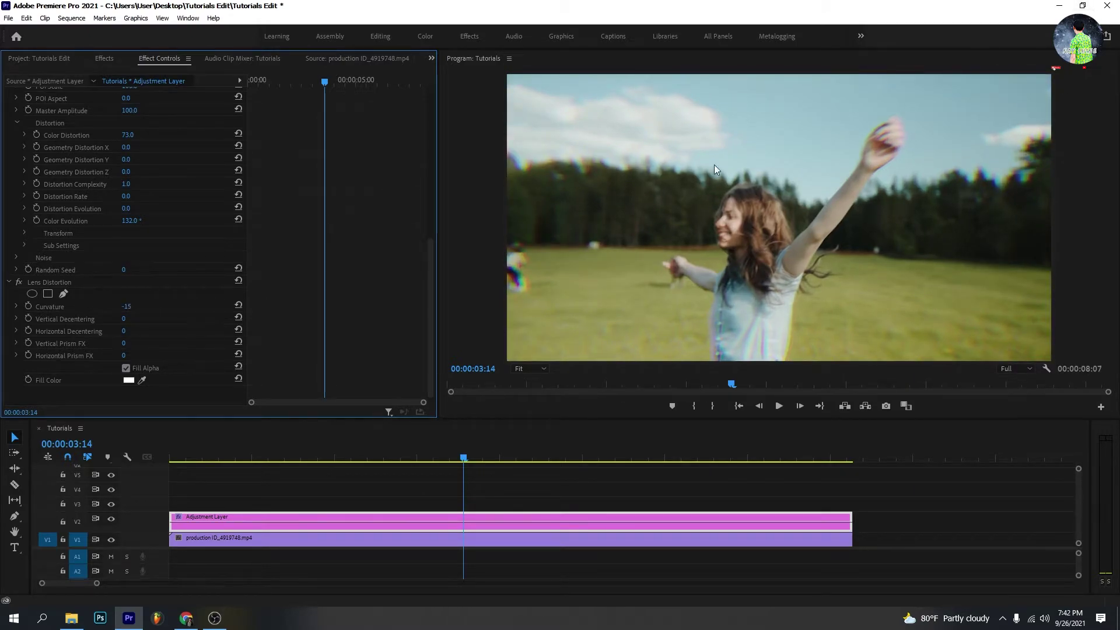
# Play the sequence from the start, switching the Lens Distortion effect off and back on to compare the image edges.
pyautogui.click(169, 458)
pyautogui.press('space')
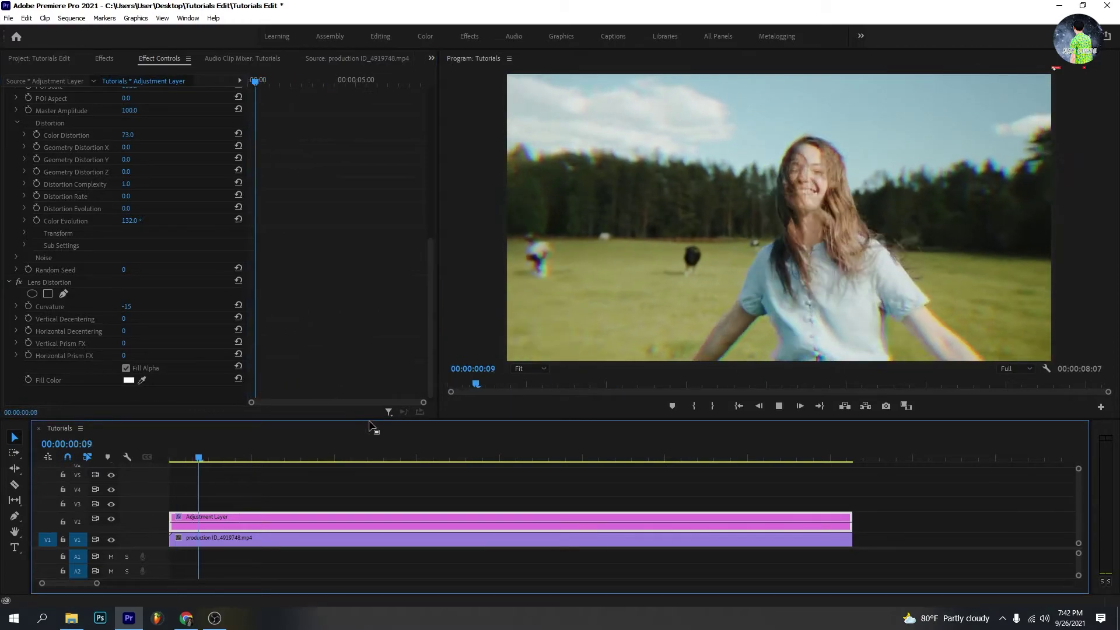
pyautogui.click(21, 282)
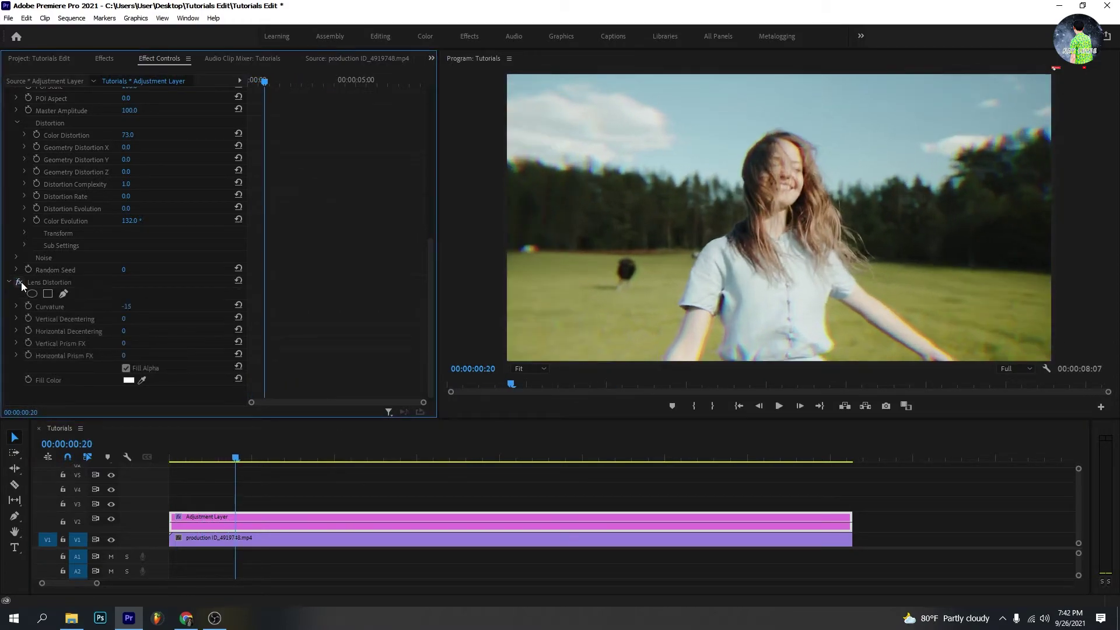
pyautogui.click(18, 282)
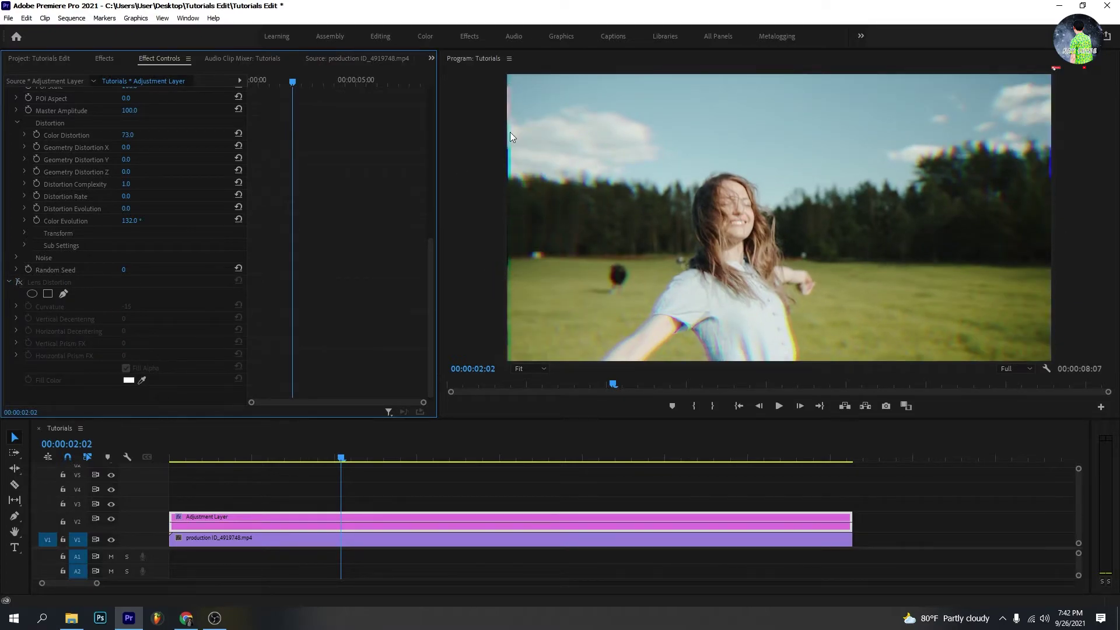
pyautogui.click(19, 282)
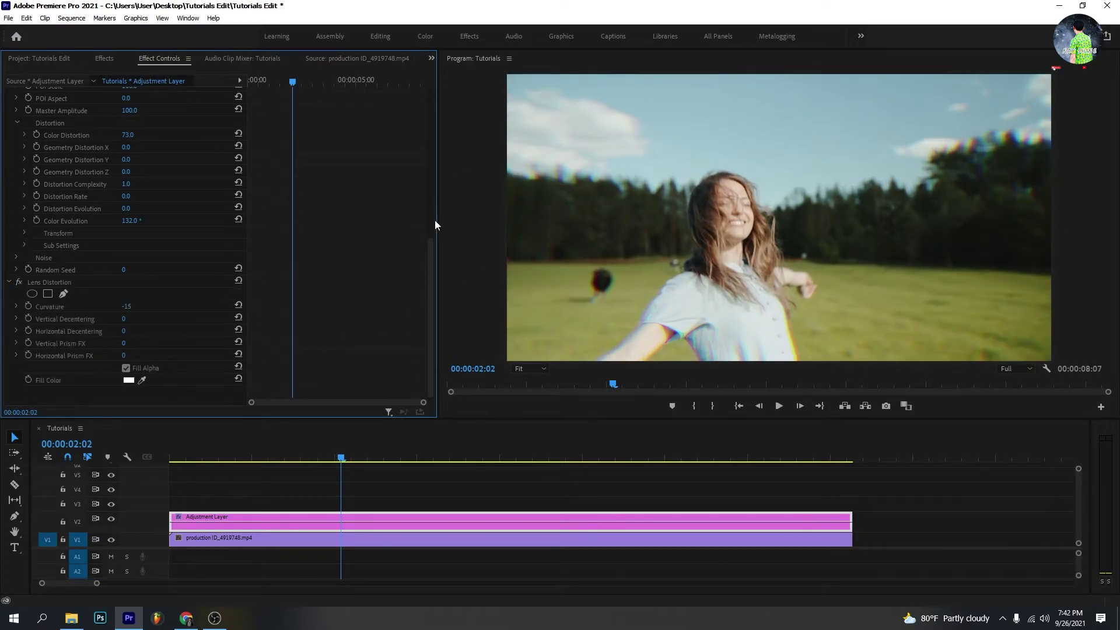
pyautogui.press('space')
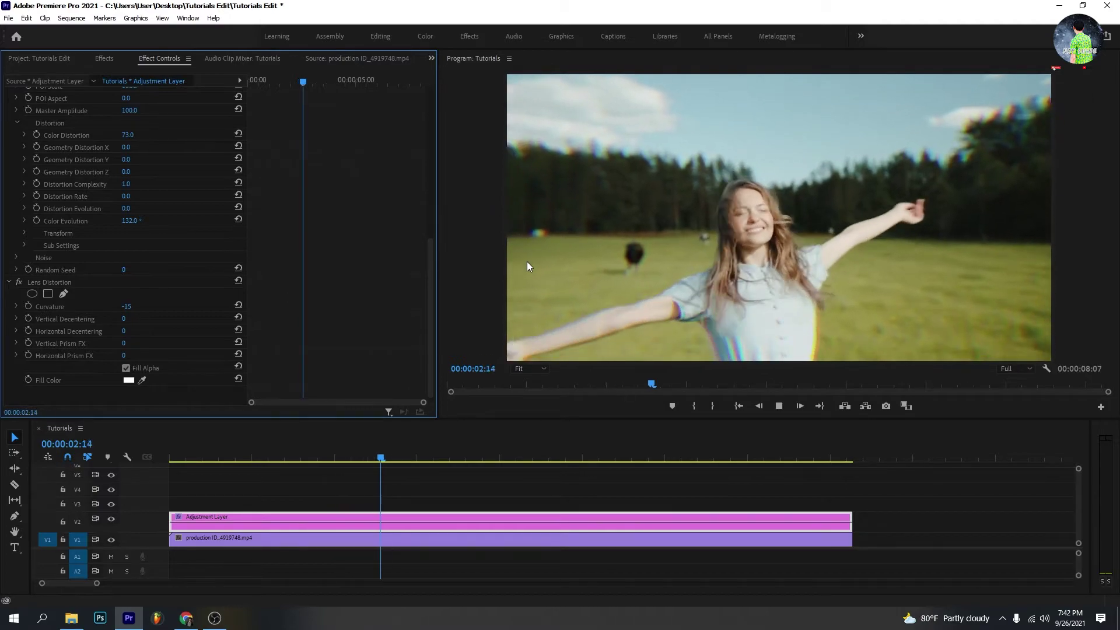
# Place another adjustment layer on track V3 above the existing one and extend it to the end of the clip.
pyautogui.click(56, 59)
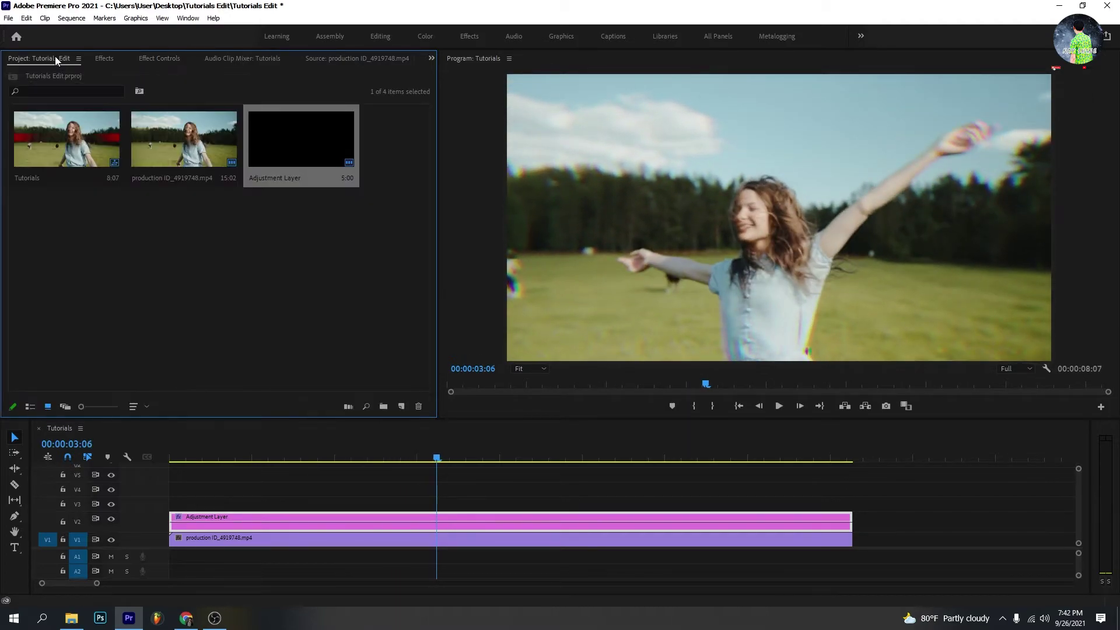
pyautogui.click(301, 219)
pyautogui.click(303, 143)
pyautogui.moveTo(265, 377); pyautogui.dragTo(187, 502)
pyautogui.moveTo(580, 503); pyautogui.dragTo(840, 504)
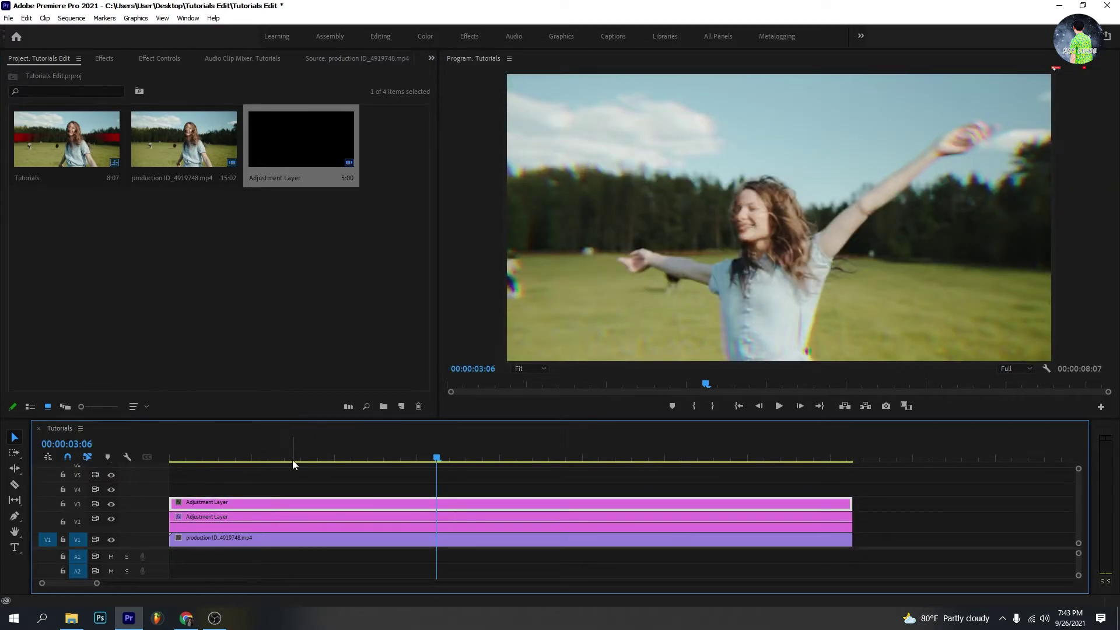
# Return to the sequence start, find the Fast Blur video effect and apply it to the adjustment layer on V3.
pyautogui.moveTo(293, 461); pyautogui.dragTo(168, 443)
pyautogui.click(107, 59)
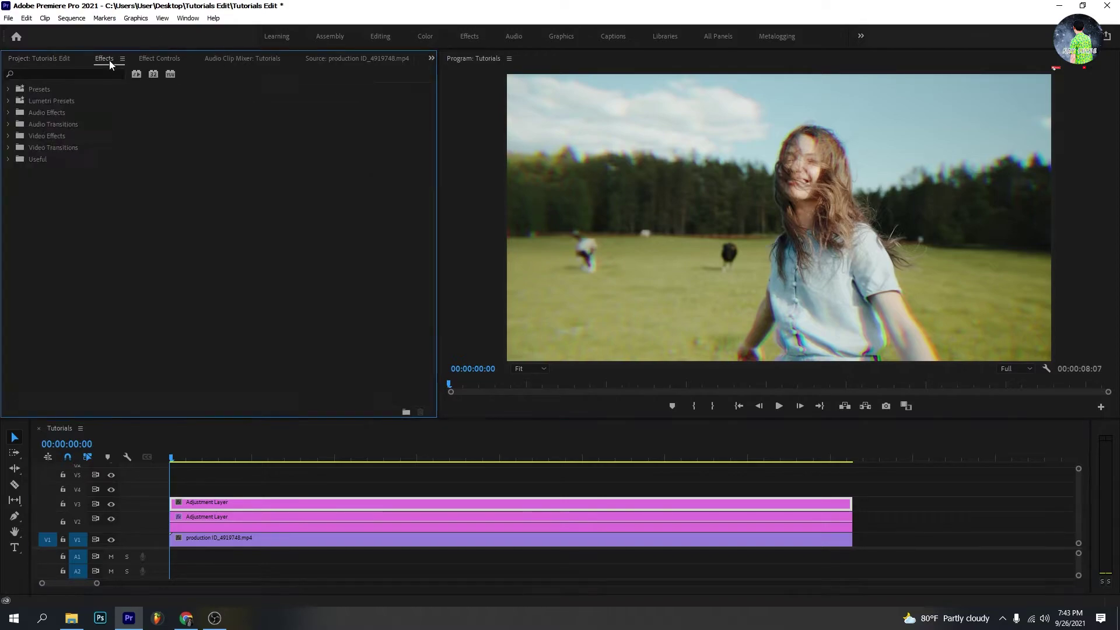
pyautogui.click(108, 74)
pyautogui.write('fas')
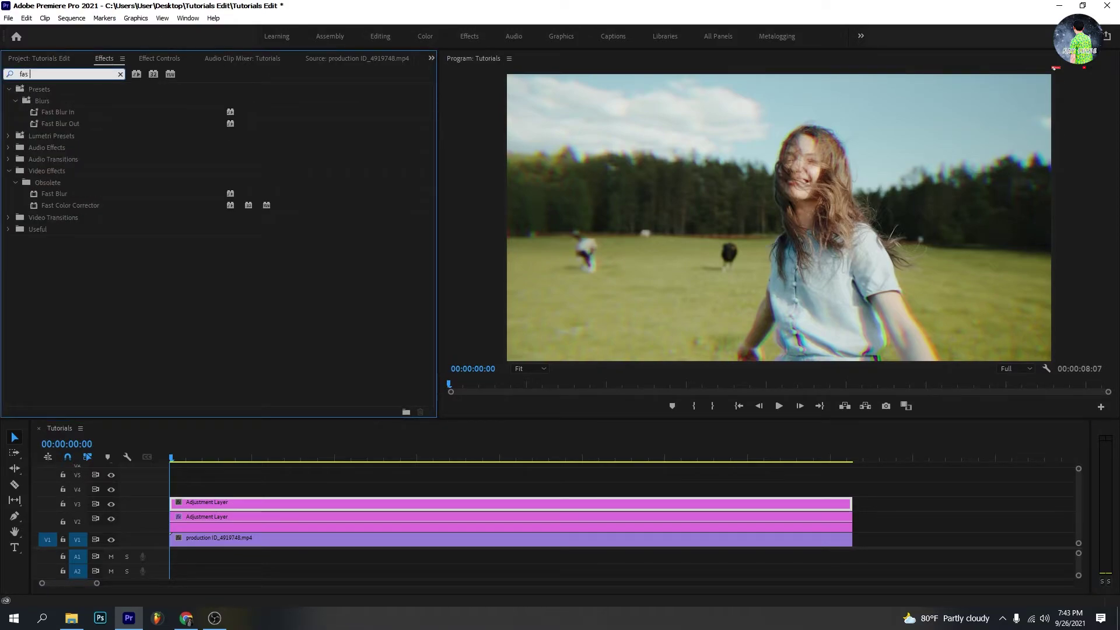
pyautogui.write('t blur')
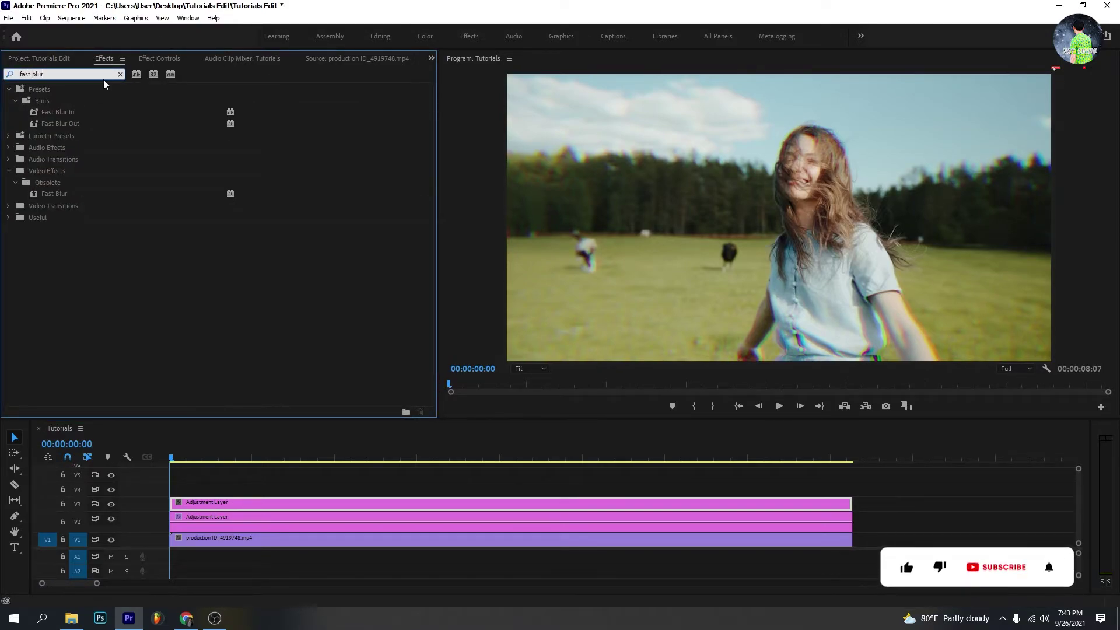
pyautogui.click(51, 198)
pyautogui.moveTo(102, 194); pyautogui.dragTo(327, 501)
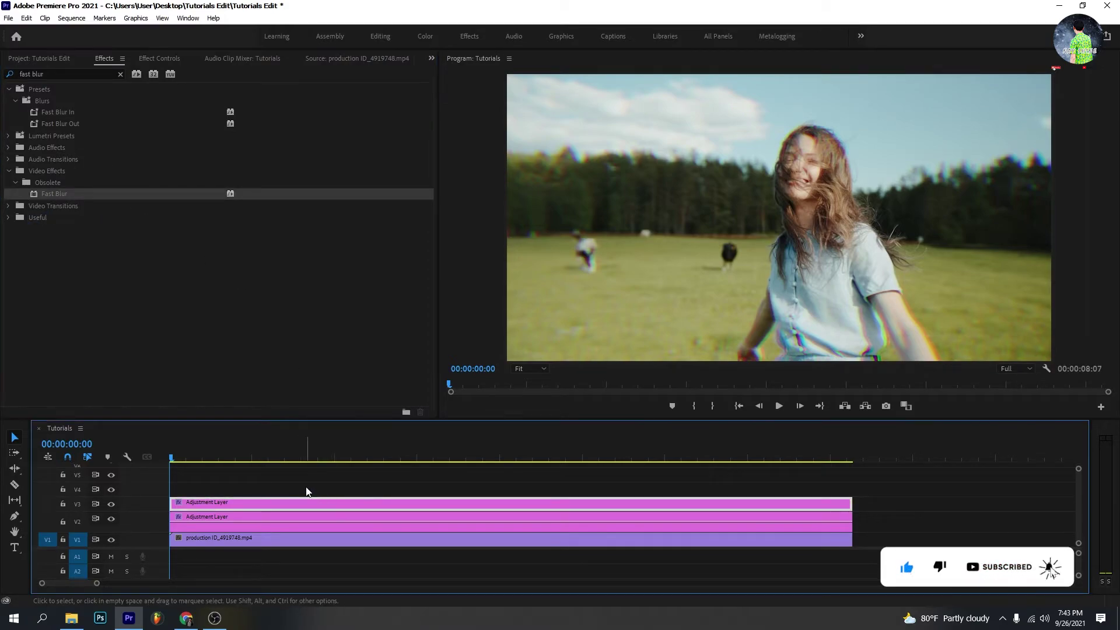
# Set the Fast Blur's Blurriness to 20 and enable Repeat Edge Pixels, comparing the frame edges with the option off.
pyautogui.click(184, 61)
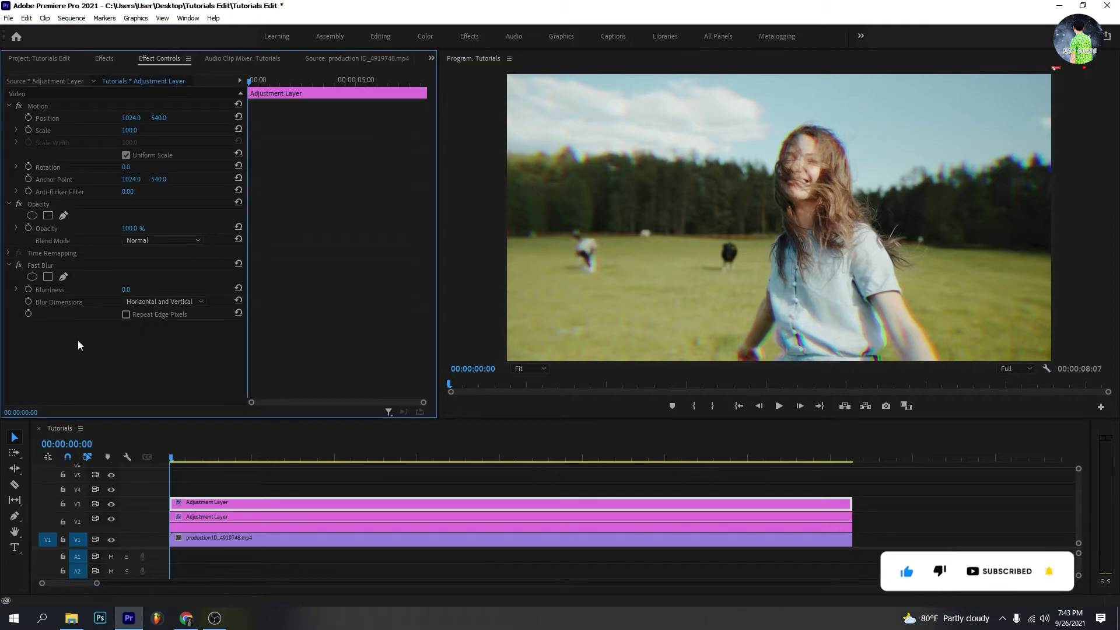
pyautogui.click(126, 289)
pyautogui.write('20')
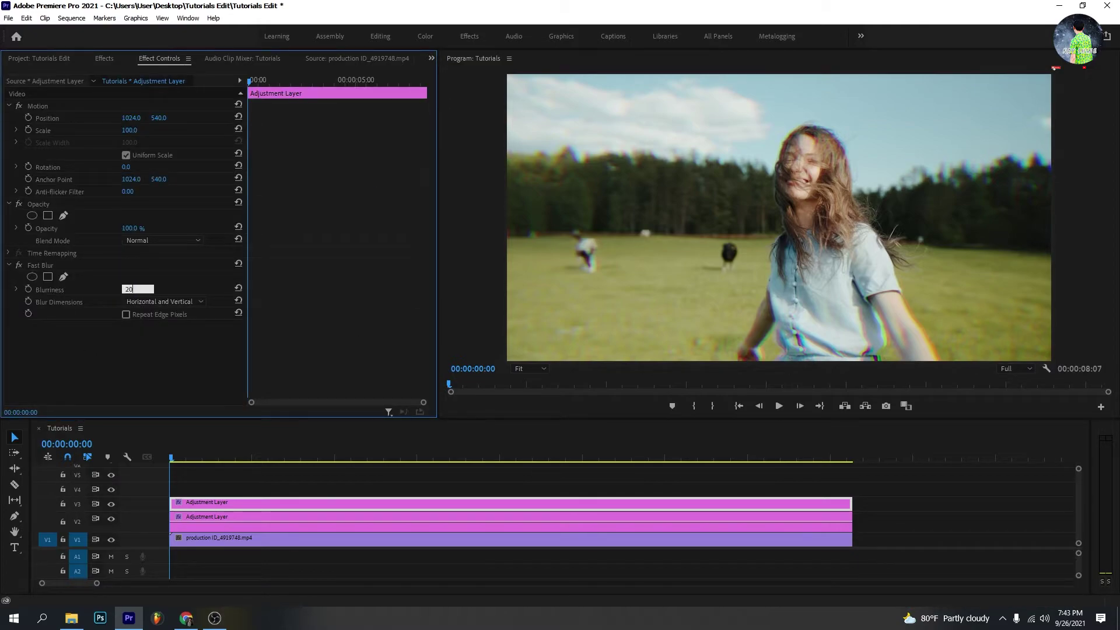
pyautogui.press('Return')
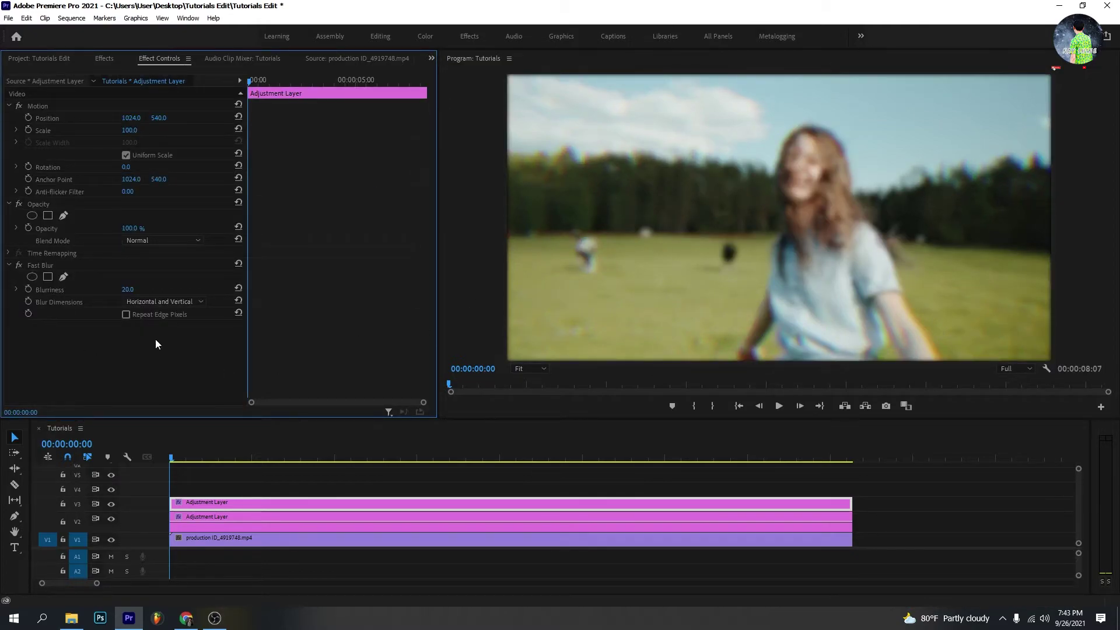
pyautogui.click(126, 314)
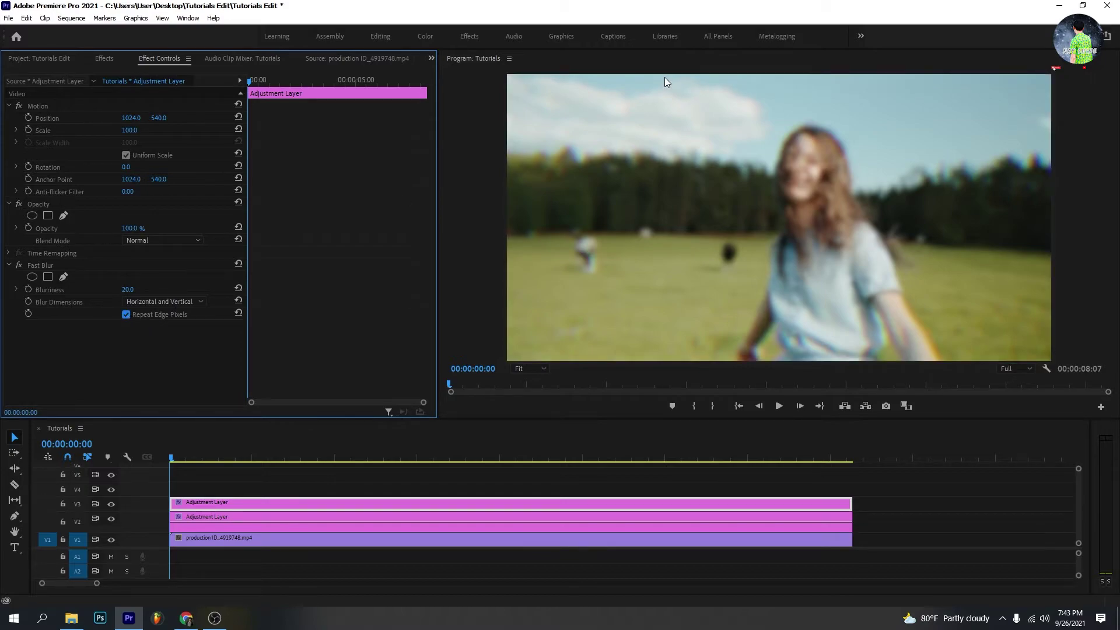
pyautogui.click(126, 314)
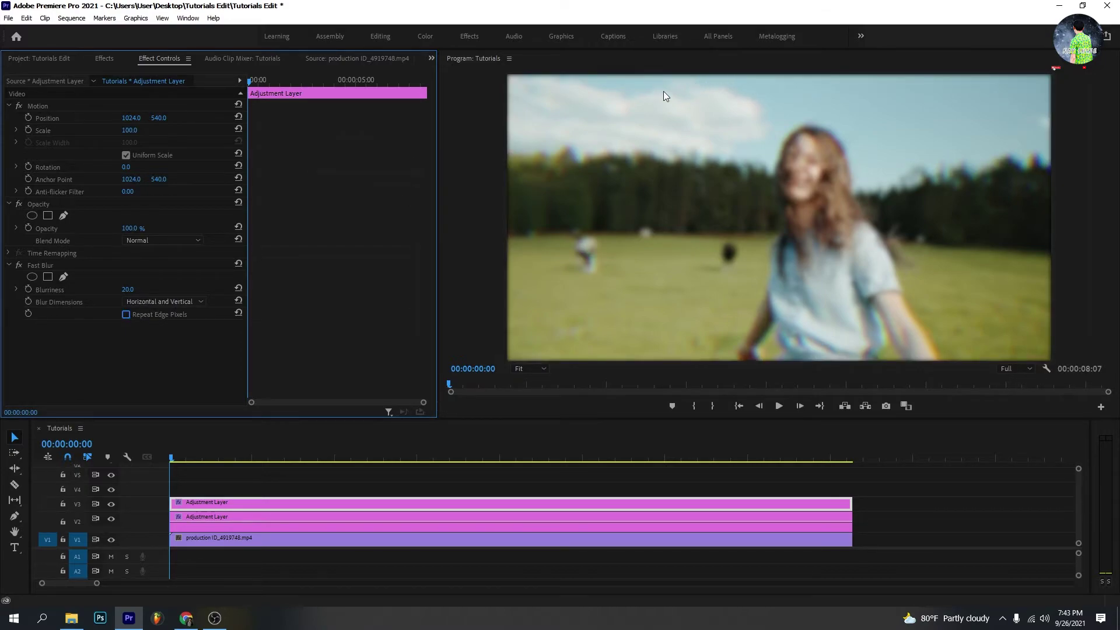
pyautogui.click(125, 314)
# Try Vertical as the Fast Blur's Blur Dimensions, and set the option to Horizontal.
pyautogui.click(143, 300)
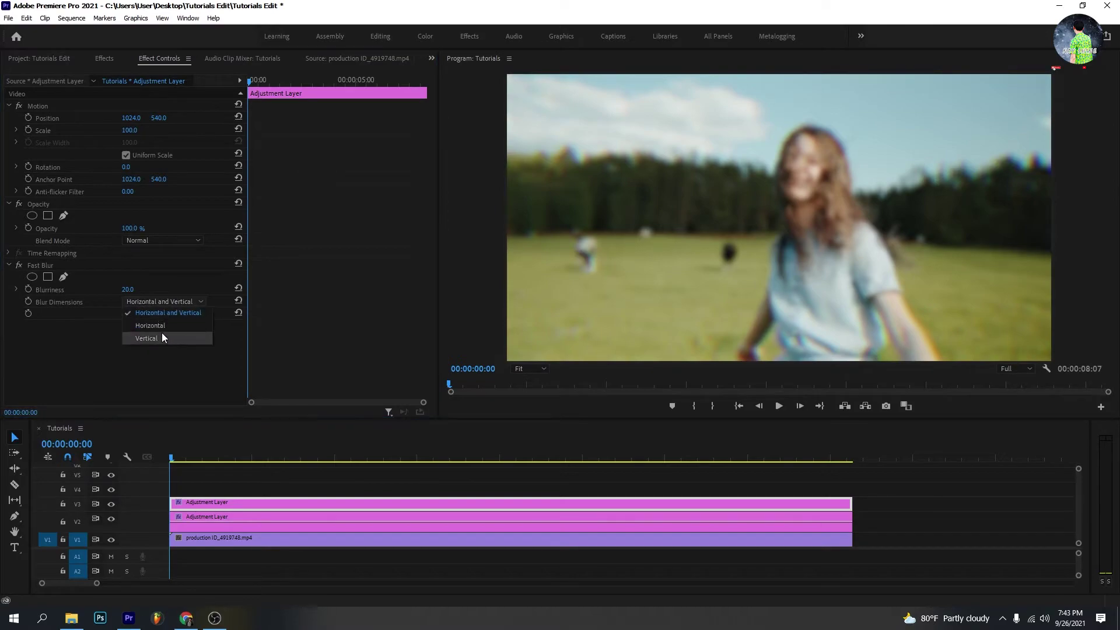
pyautogui.click(165, 335)
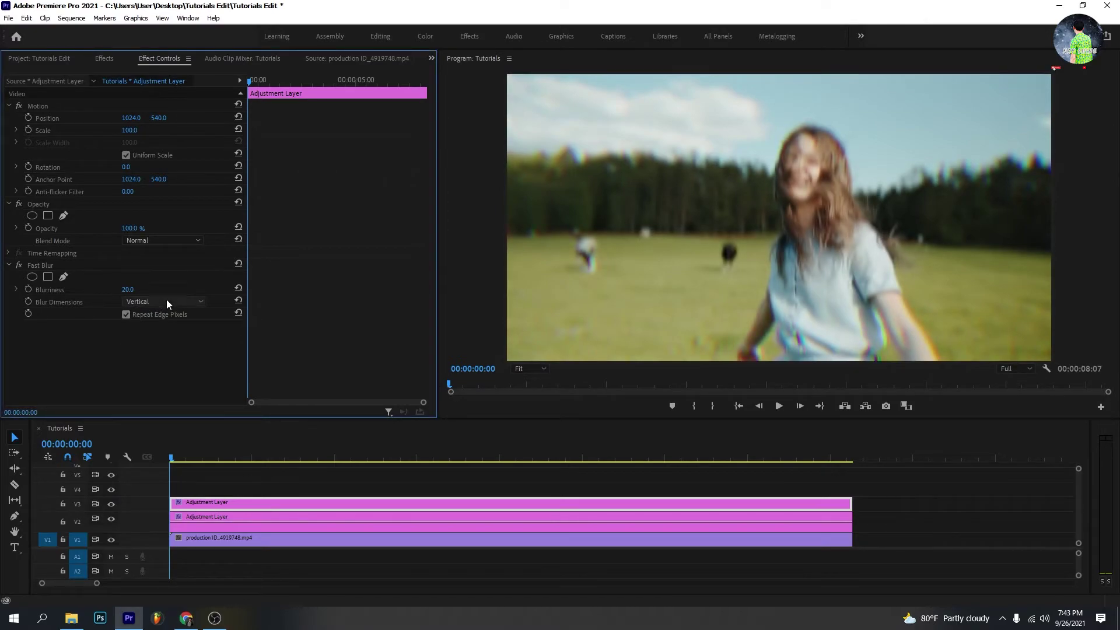
pyautogui.click(166, 301)
pyautogui.click(175, 327)
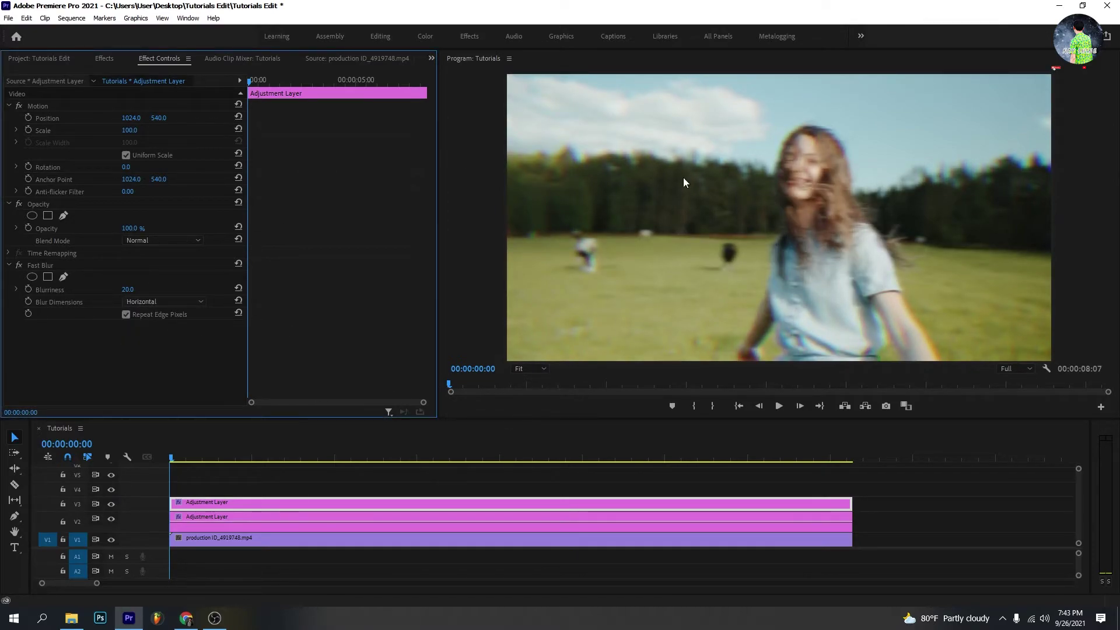
# Add an ellipse mask to the Fast Blur and stretch it into a wide oval covering the middle of the frame.
pyautogui.click(31, 277)
pyautogui.moveTo(768, 203); pyautogui.dragTo(816, 201)
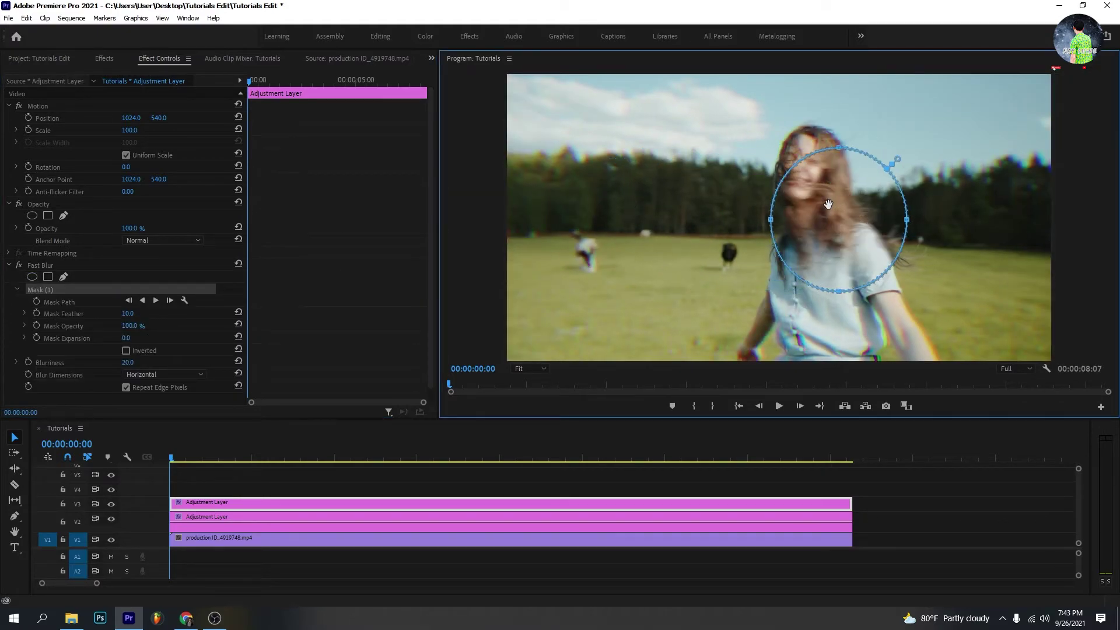
pyautogui.hotkey('ctrl', 'z')
pyautogui.moveTo(711, 220); pyautogui.dragTo(575, 218)
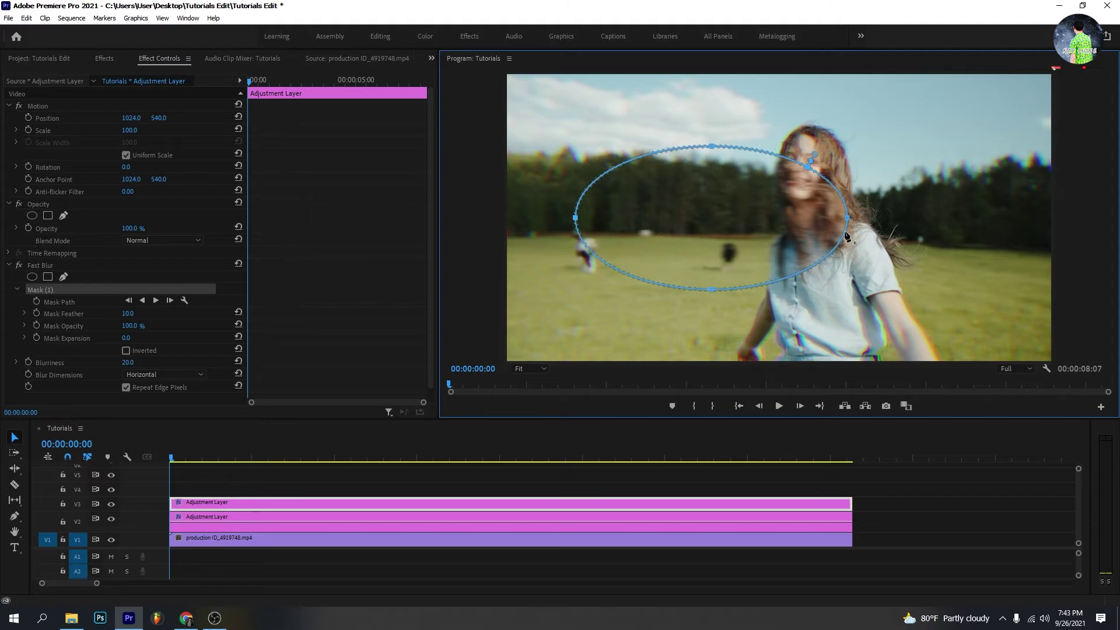
pyautogui.moveTo(849, 218); pyautogui.dragTo(987, 217)
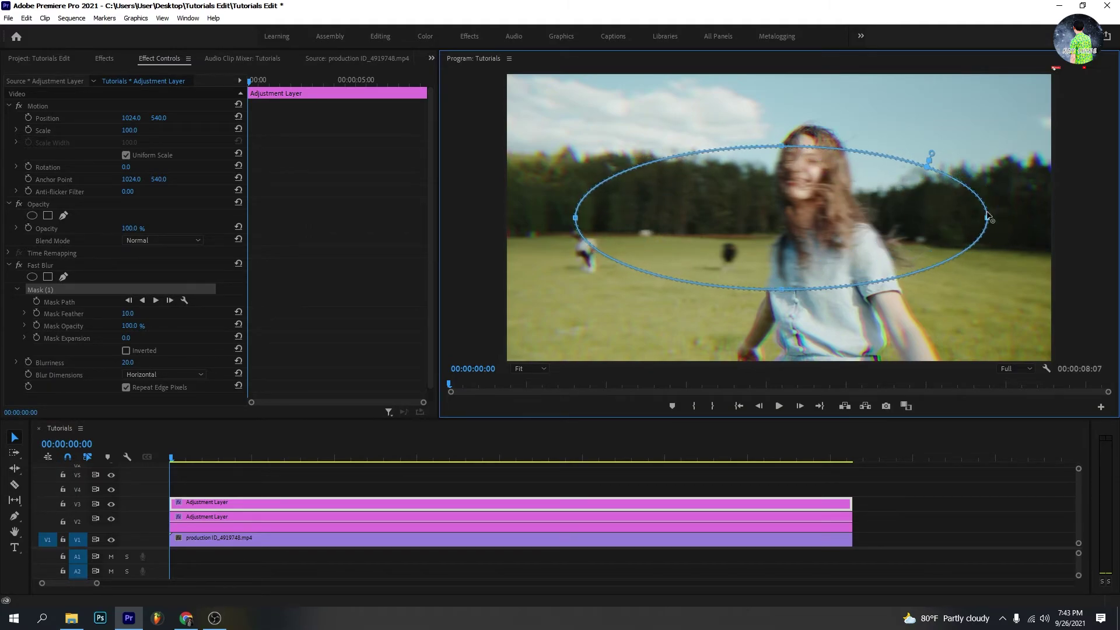
pyautogui.moveTo(789, 147); pyautogui.dragTo(783, 139)
pyautogui.moveTo(784, 290); pyautogui.dragTo(781, 305)
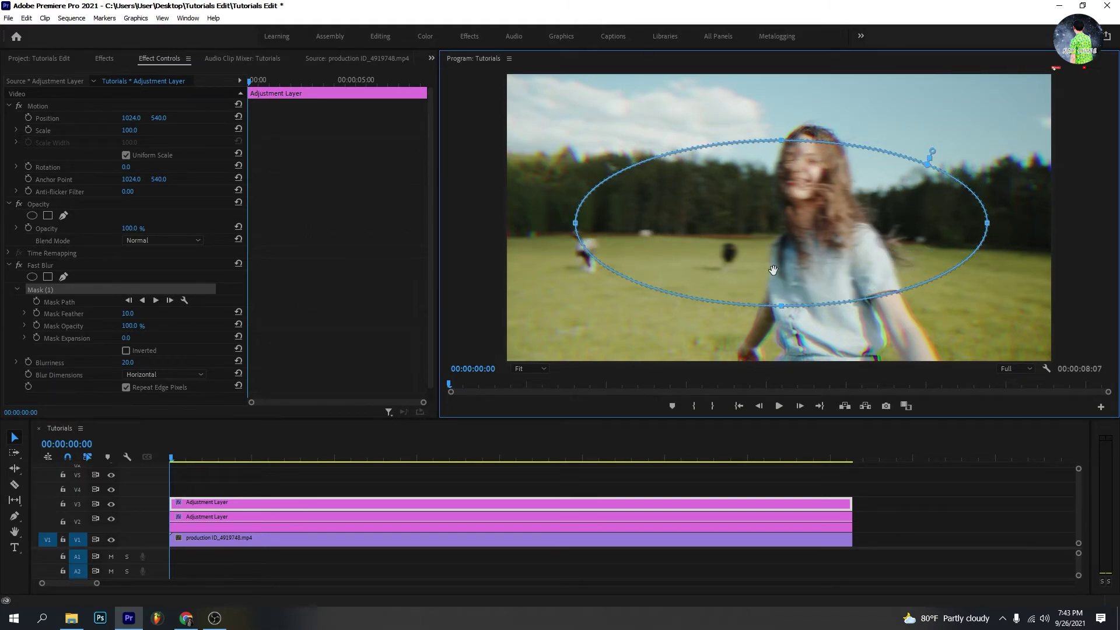
# Set the Fast Blur mask's feather to 250.
pyautogui.click(128, 314)
pyautogui.write('250')
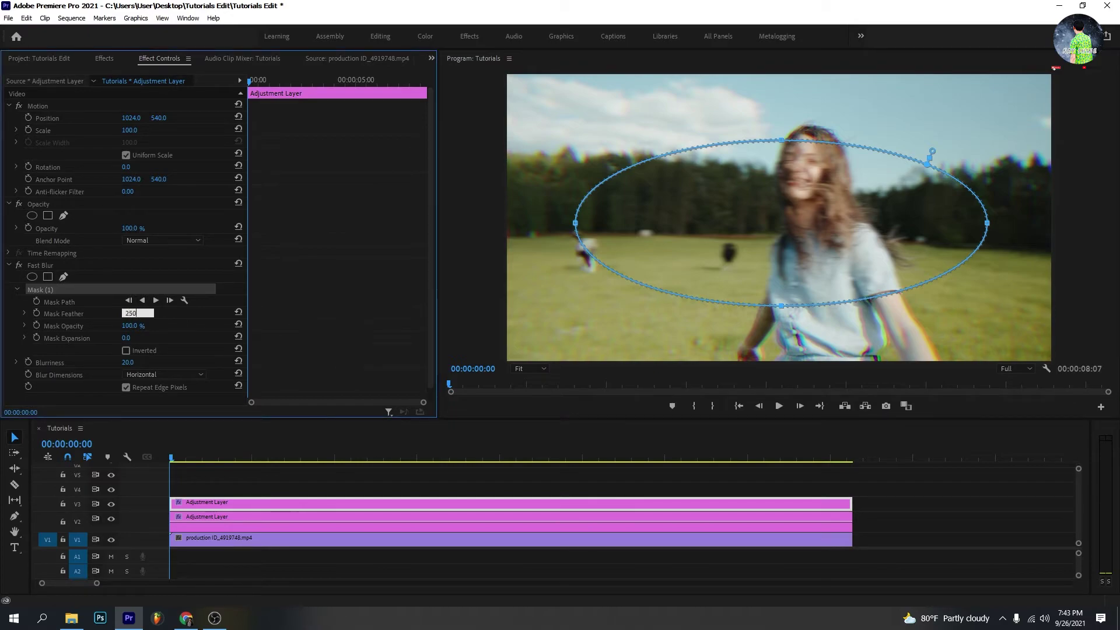
pyautogui.press('Return')
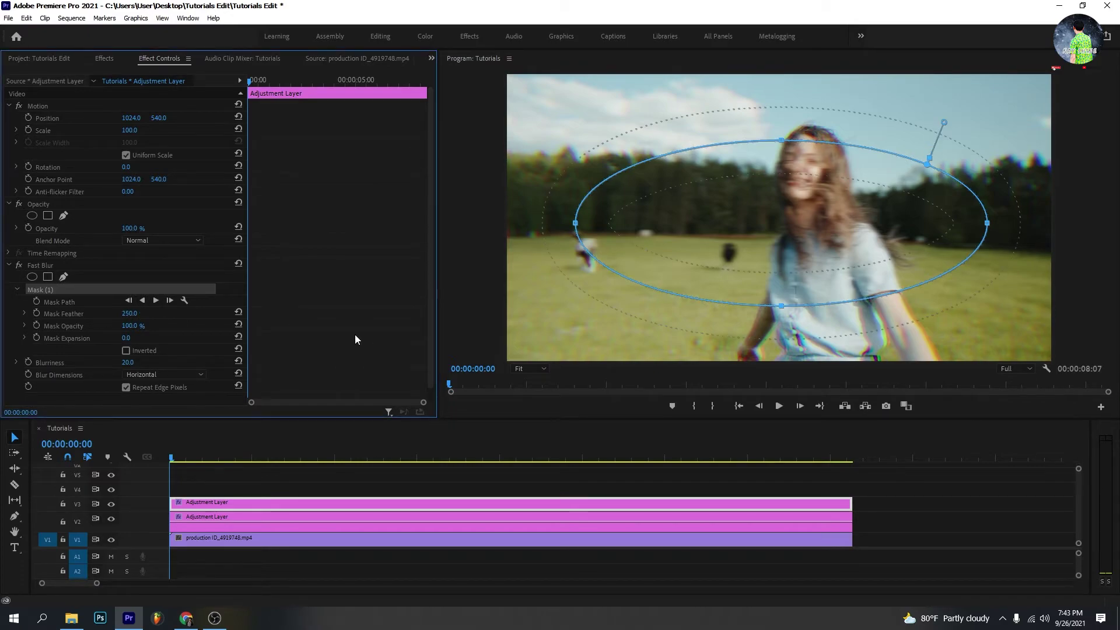
# Invert the Fast Blur mask so the blur falls outside the oval, and raise the oval's upper edge slightly.
pyautogui.click(126, 350)
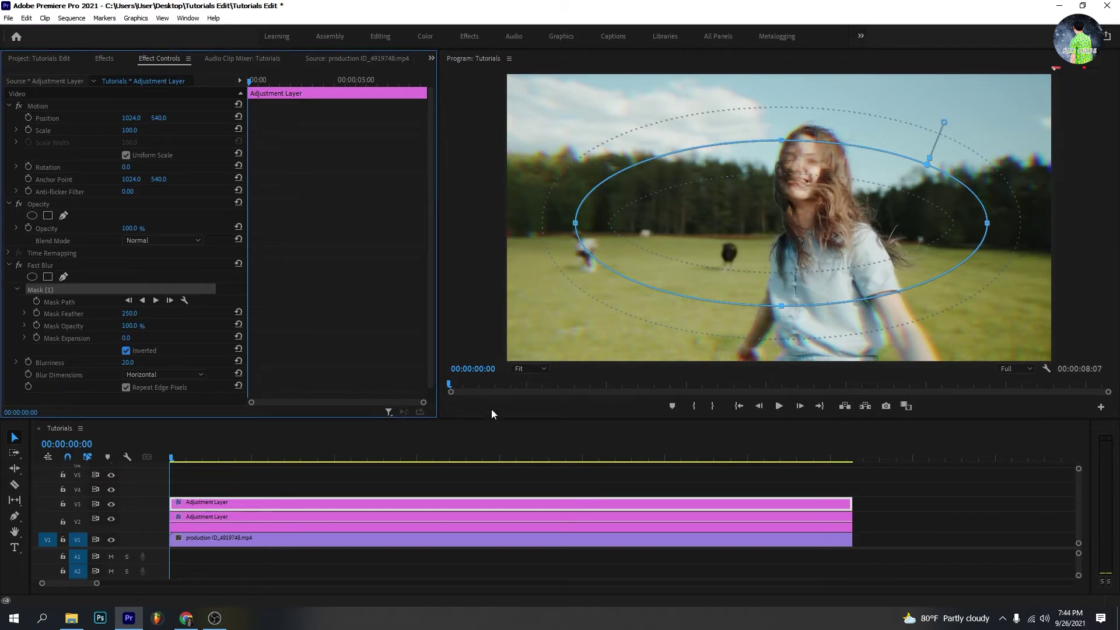
pyautogui.click(299, 452)
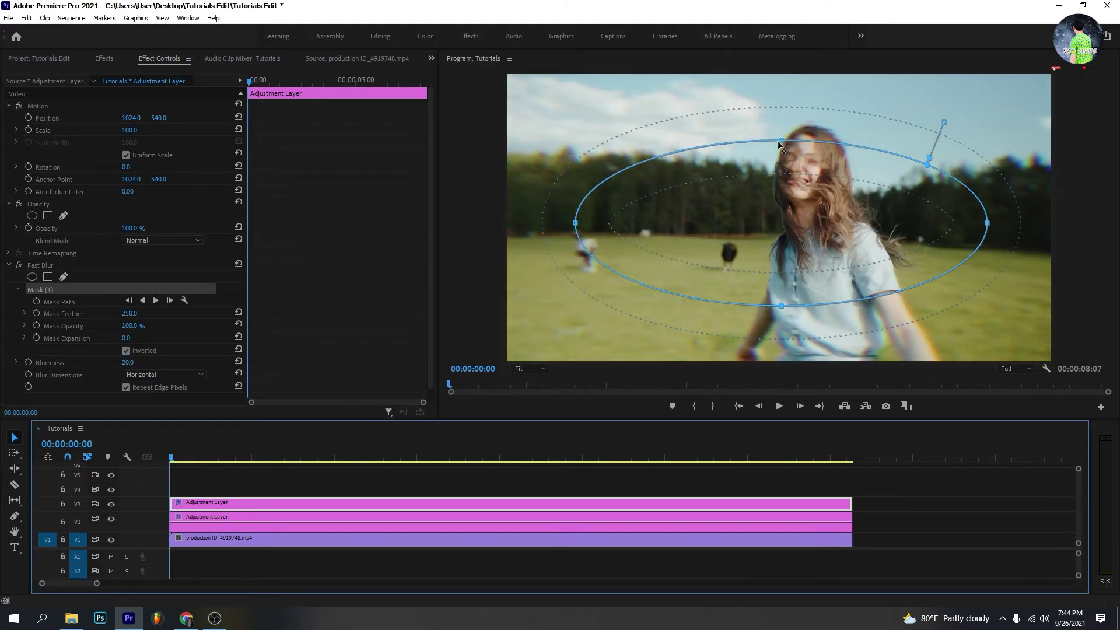
pyautogui.moveTo(778, 142); pyautogui.dragTo(784, 129)
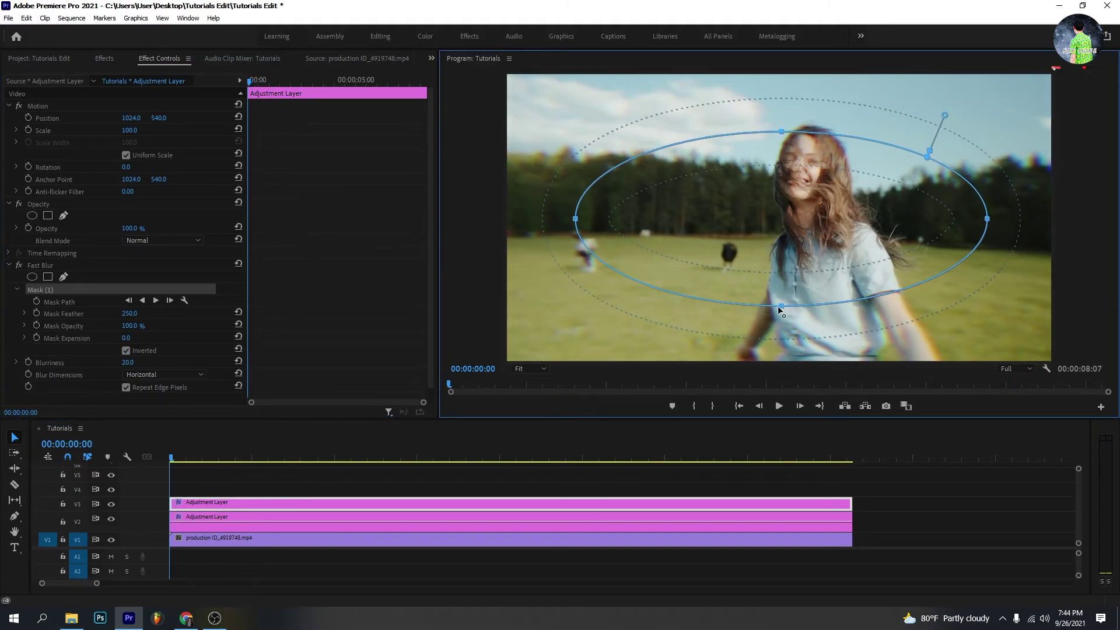
# Hide the mask outline, reselect the V3 adjustment layer and play the sequence to check the edge blur.
pyautogui.click(364, 494)
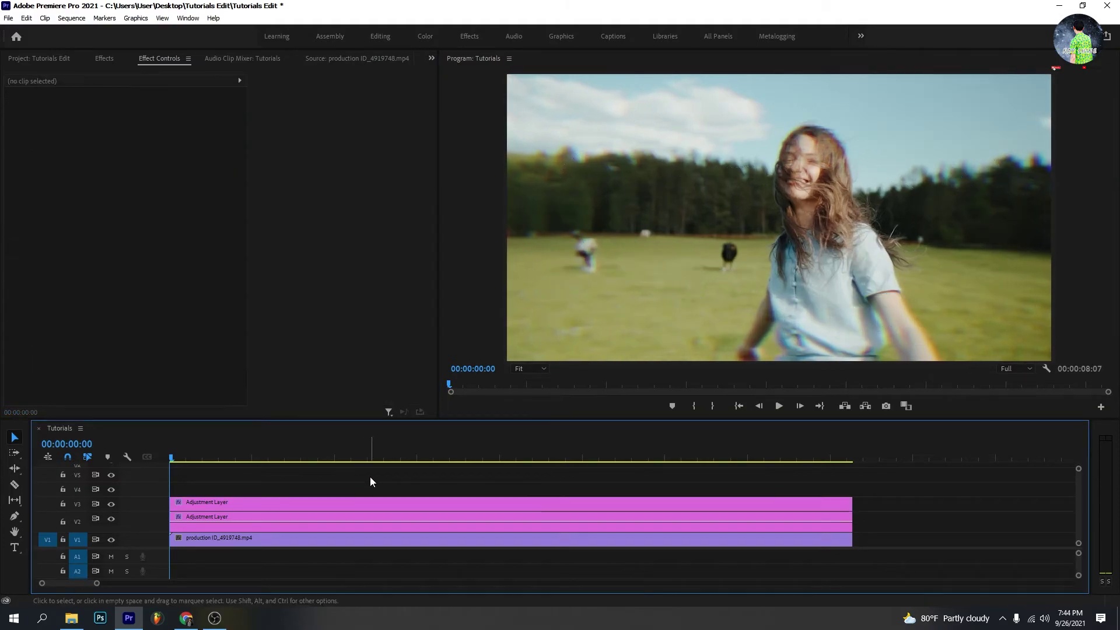
pyautogui.click(346, 510)
pyautogui.press('space')
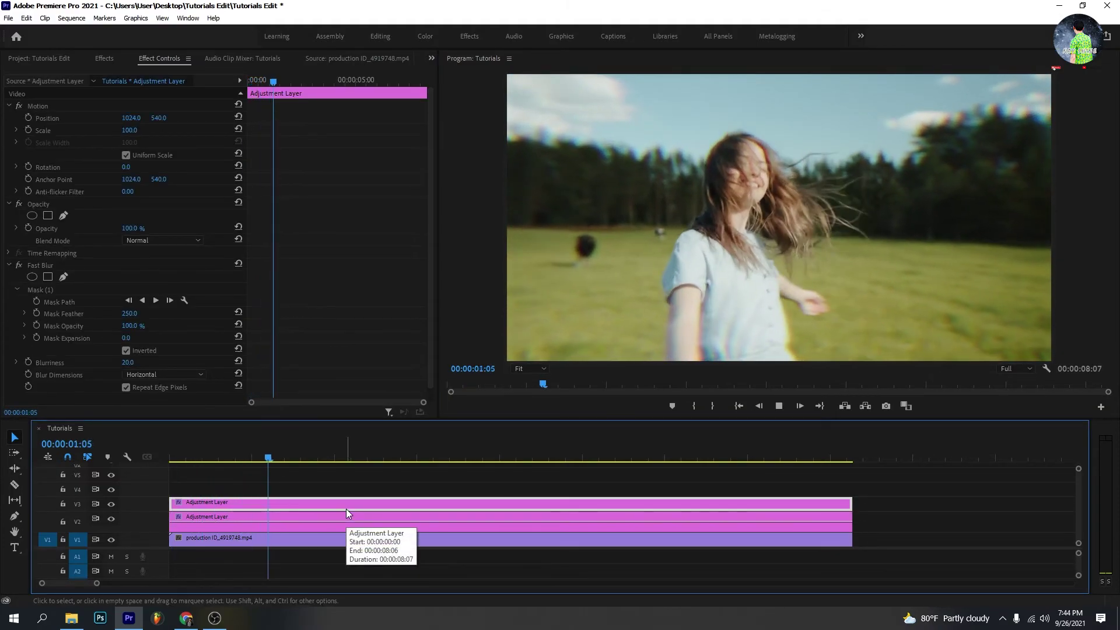